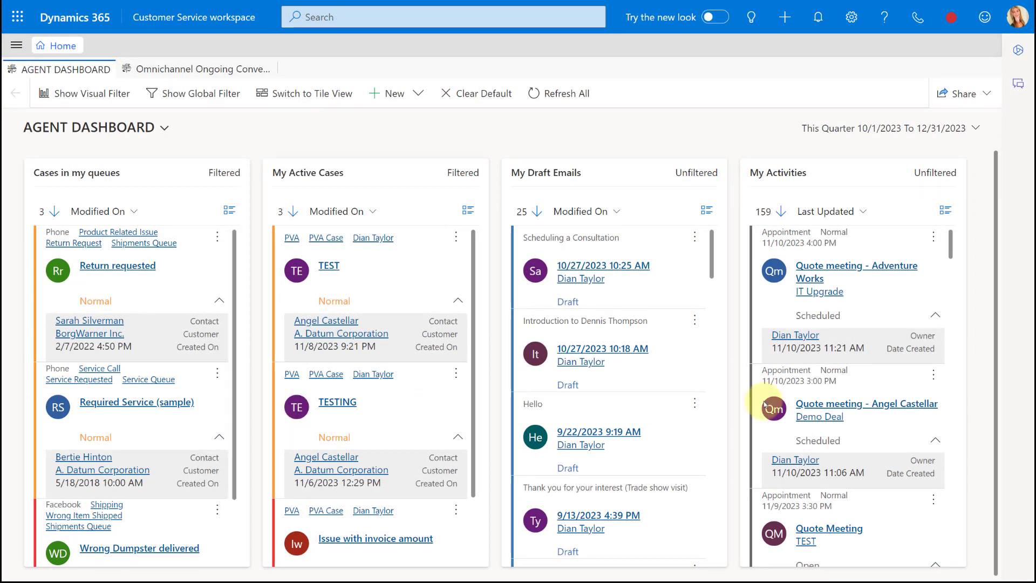
Open the dialer and enter a phone number on the number pad.
left_click(916, 23)
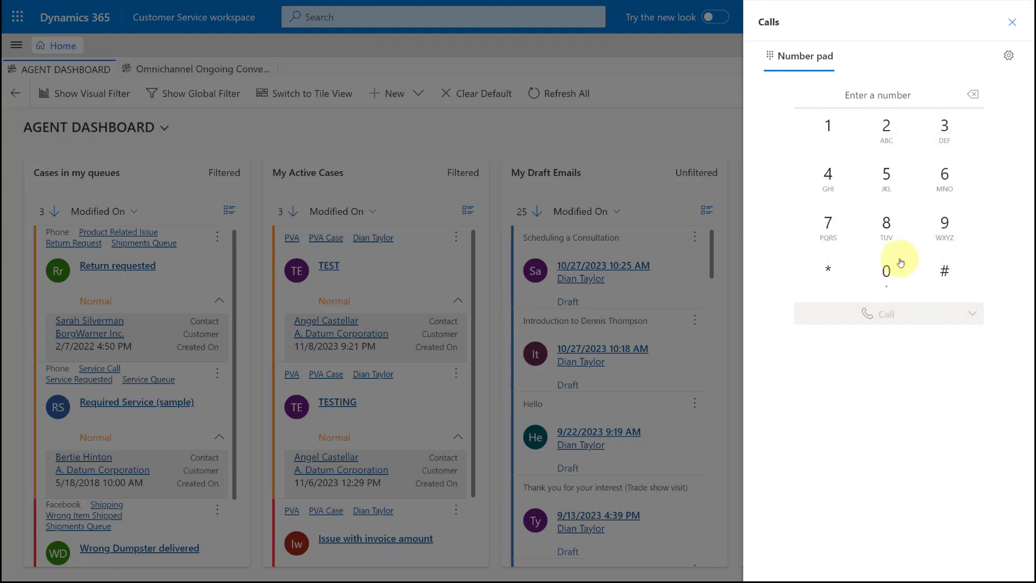
left_click(889, 229)
left_click(830, 175)
left_click(902, 190)
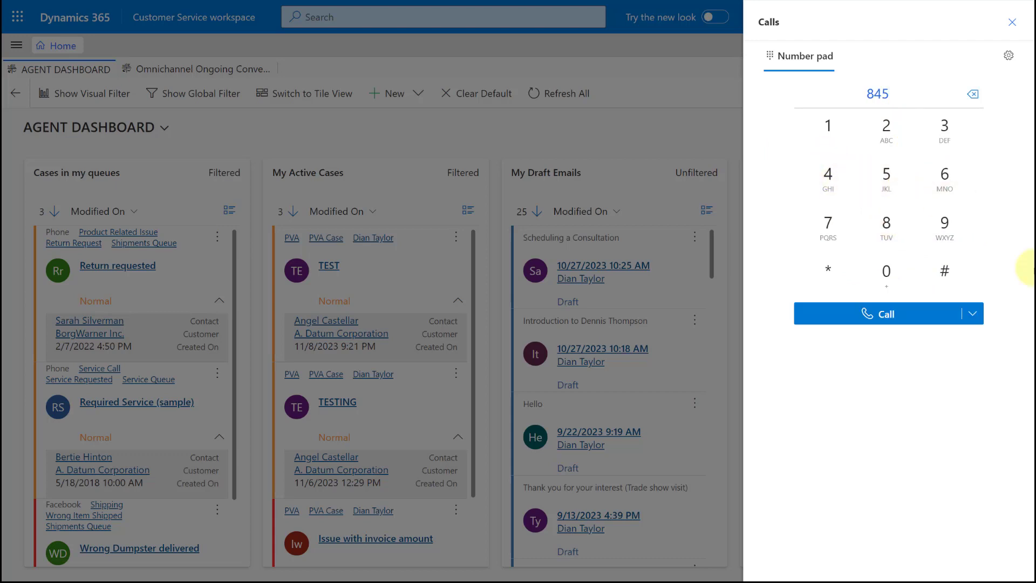
type("554858")
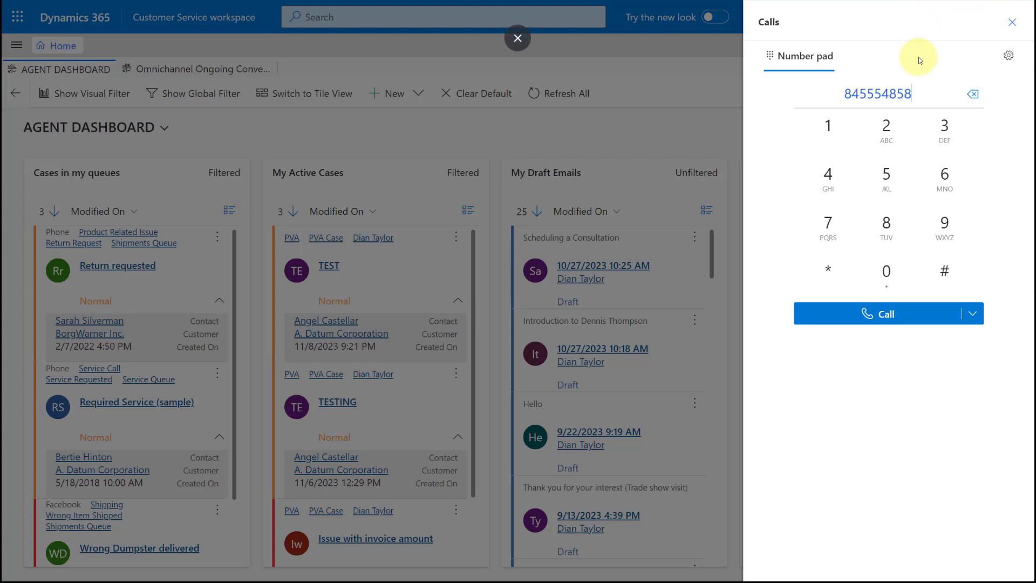
Remove the last three digits of the entered phone number and add 55 at its end.
key("BackSpace")
key("BackSpace")
key("BackSpace")
key("BackSpace")
key("BackSpace")
key("BackSpace")
key("BackSpace")
key("BackSpace")
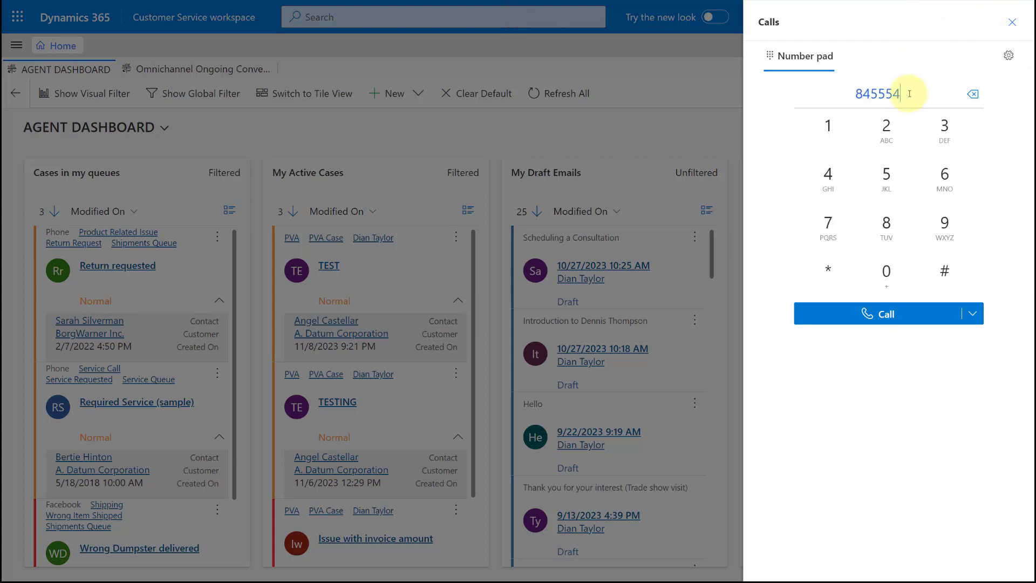
type("55")
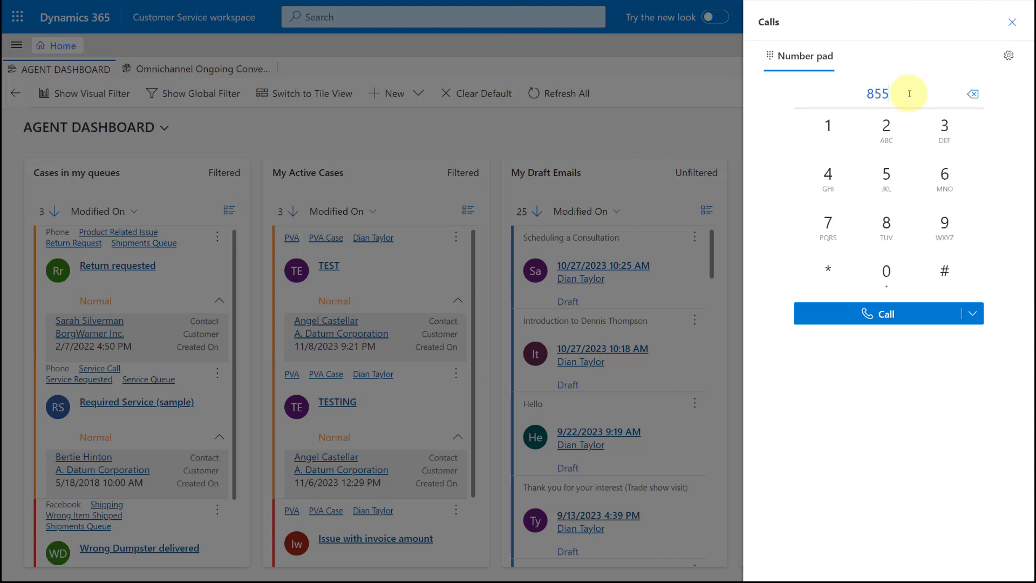
Correct the shortened dialer number by replacing the two digits after the leading one with 11.
left_click(875, 92)
type("1")
key("Delete")
key("BackSpace")
type("5")
type("1")
key("BackSpace")
key("Delete")
type("11")
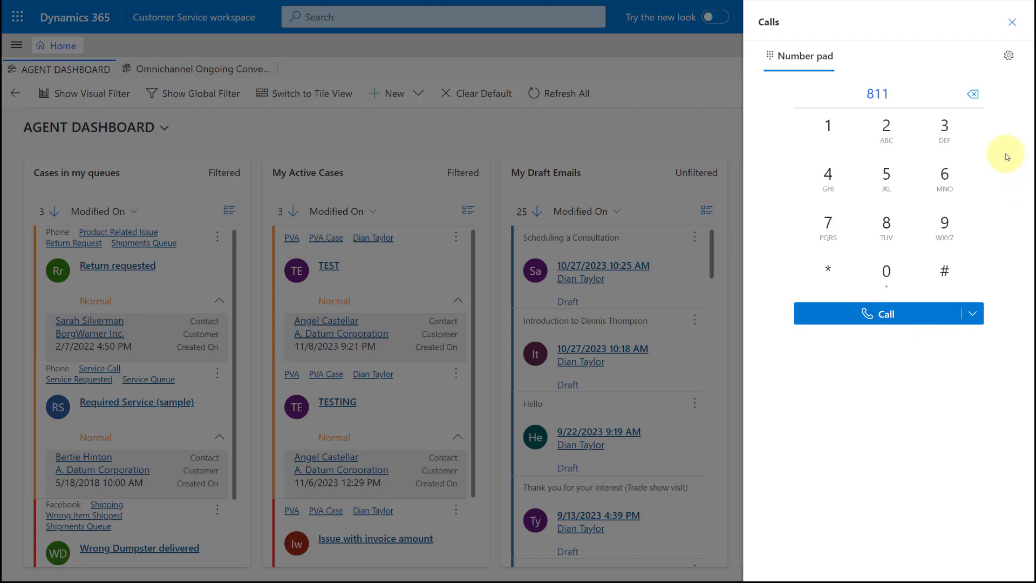
Review the available call-from numbers and the dialer's microphone and speaker settings, and return to the number pad.
left_click(975, 313)
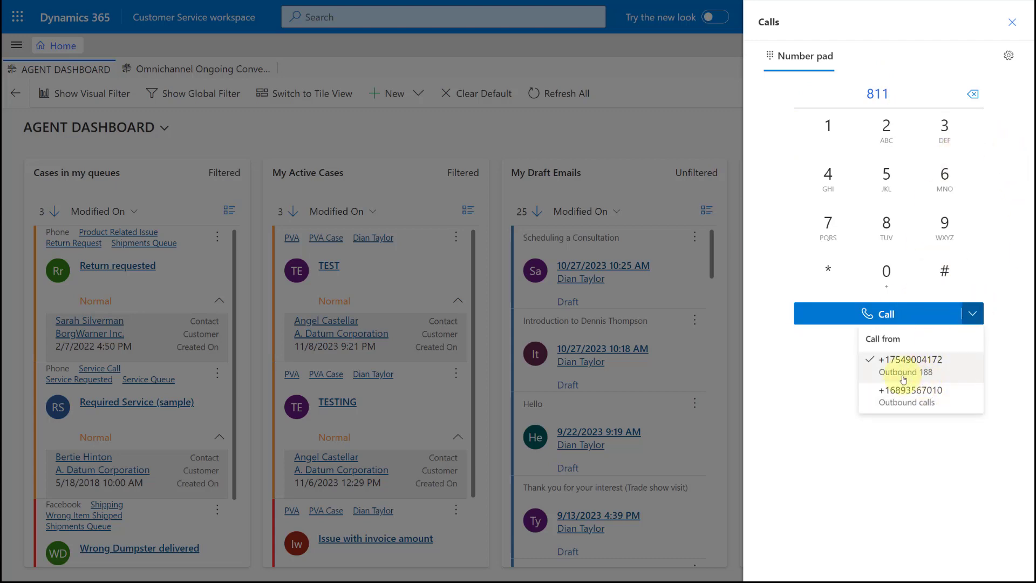
left_click(834, 372)
left_click(1010, 58)
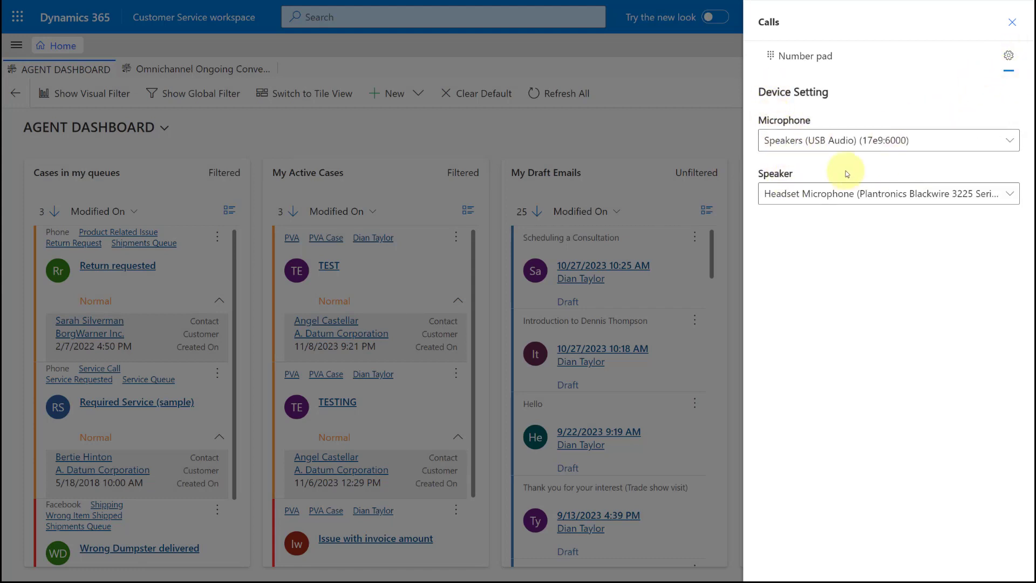
left_click(808, 57)
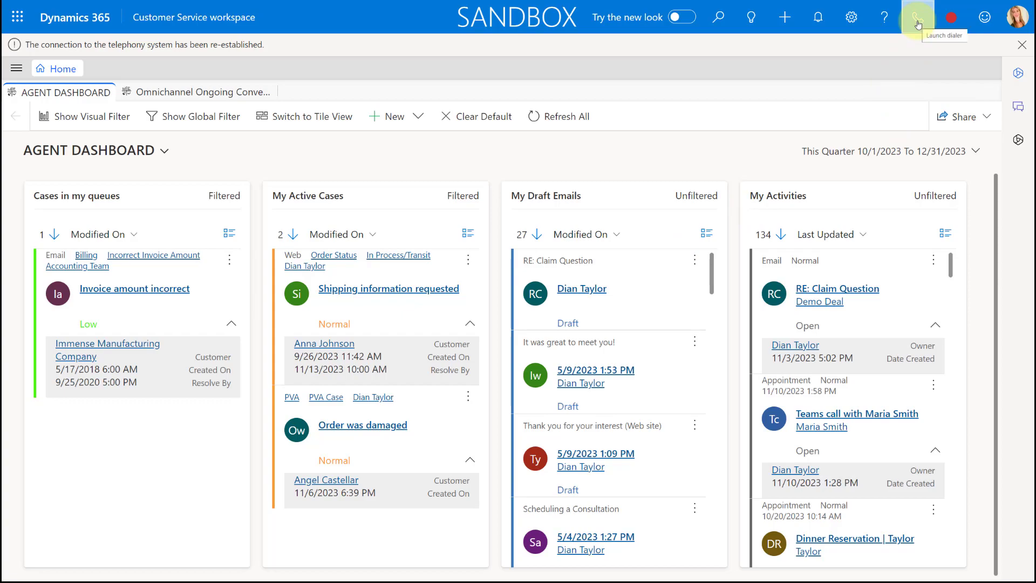
Open the enhanced dialer in the sandbox workspace and enter a ten-digit phone number separated by hyphens.
left_click(918, 24)
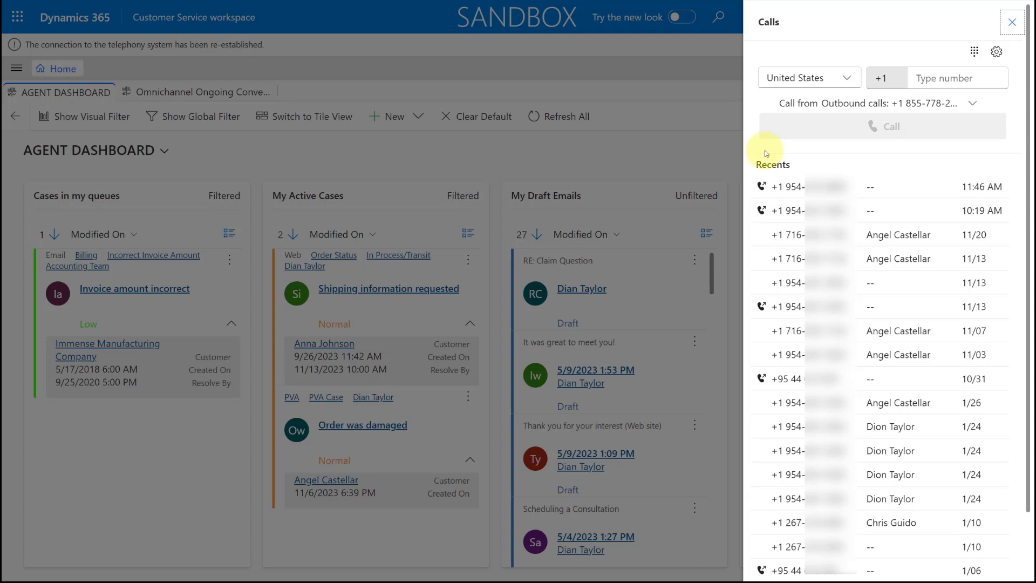
left_click(923, 79)
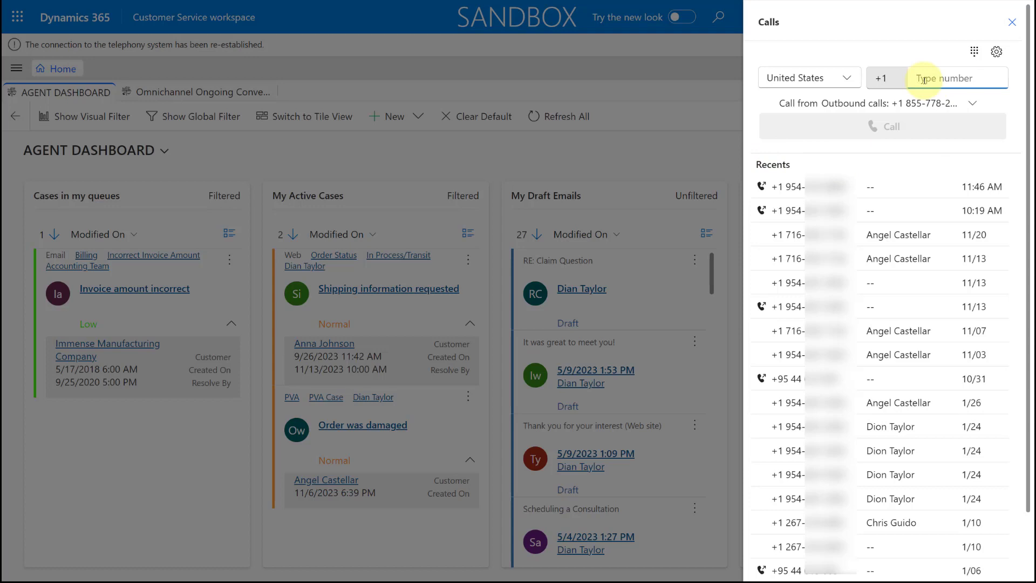
type("855-555")
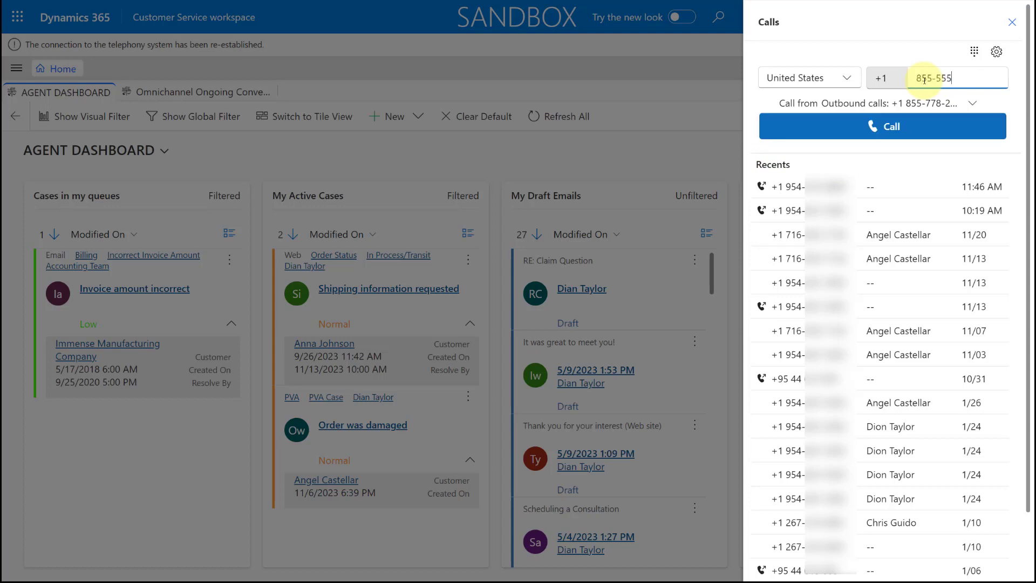
key("BackSpace")
key("BackSpace")
key("BackSpace")
key("BackSpace")
key("BackSpace")
type("5-555-8585")
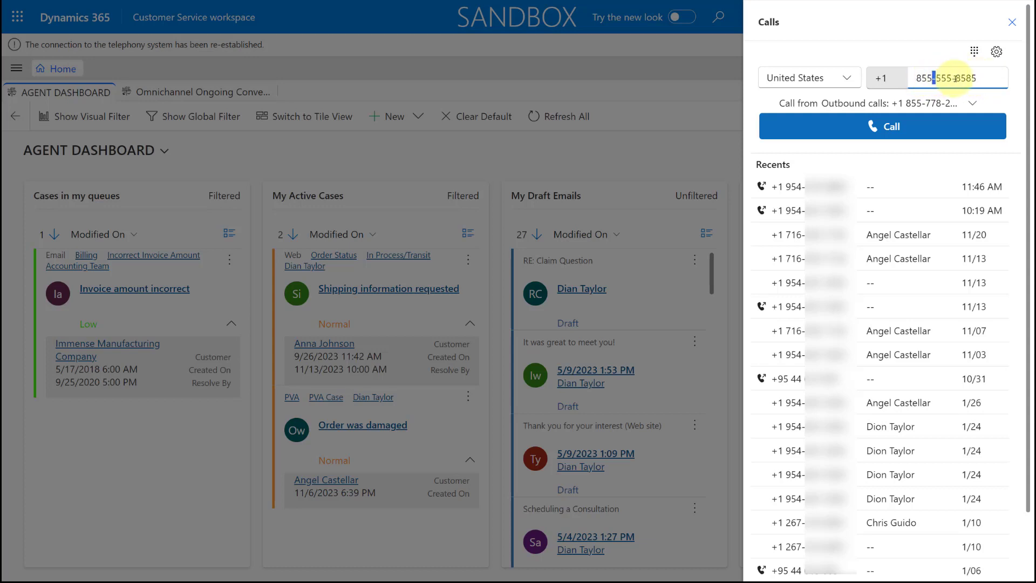
Replace the middle three digits of the entered phone number with 111.
double_click(954, 78)
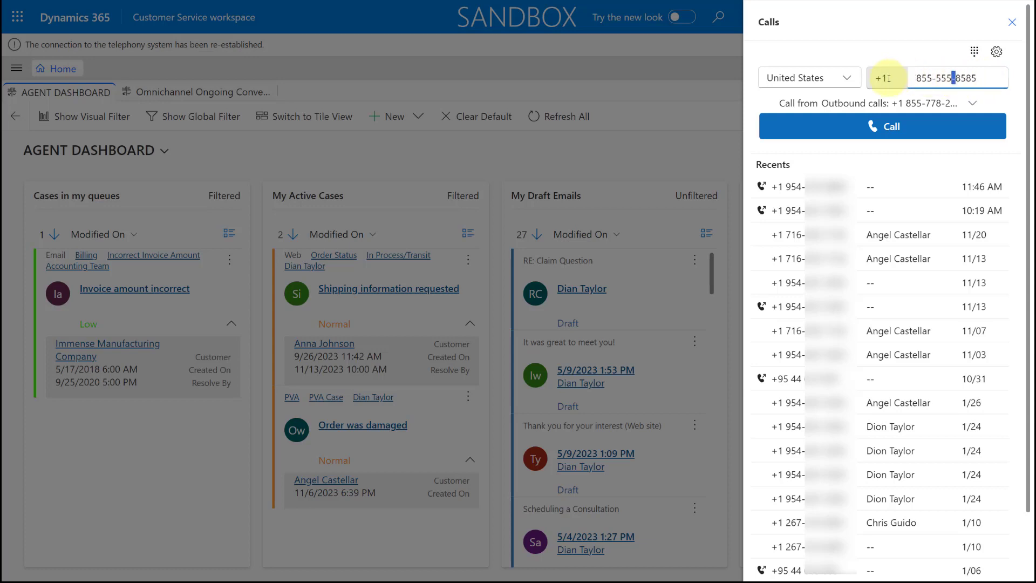
left_click(981, 75)
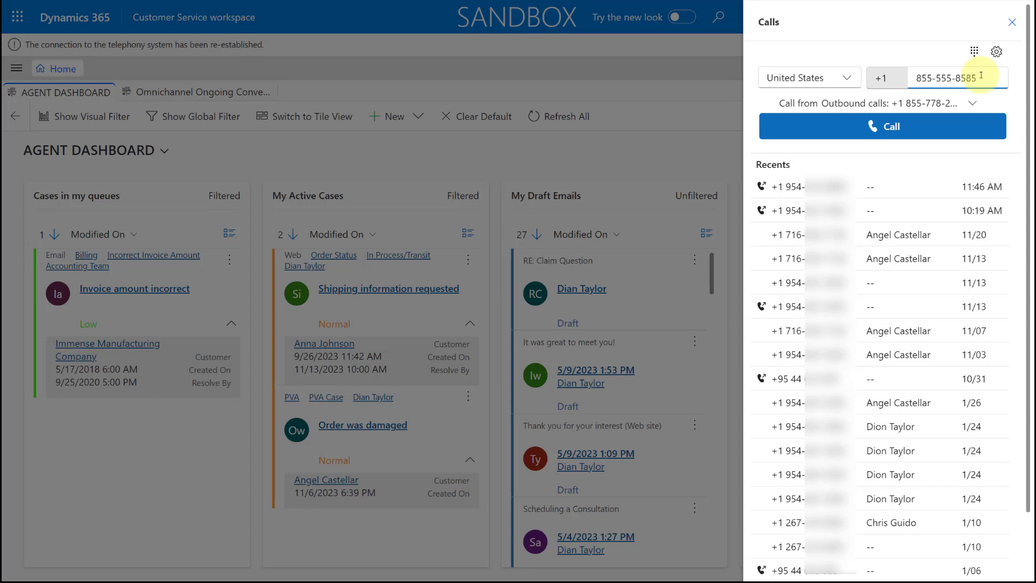
double_click(942, 78)
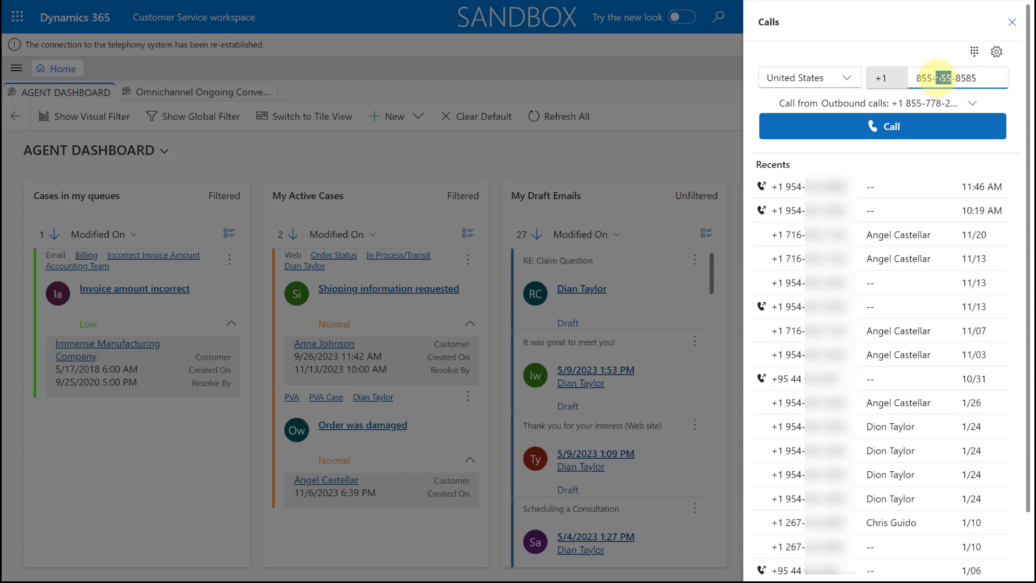
type("111")
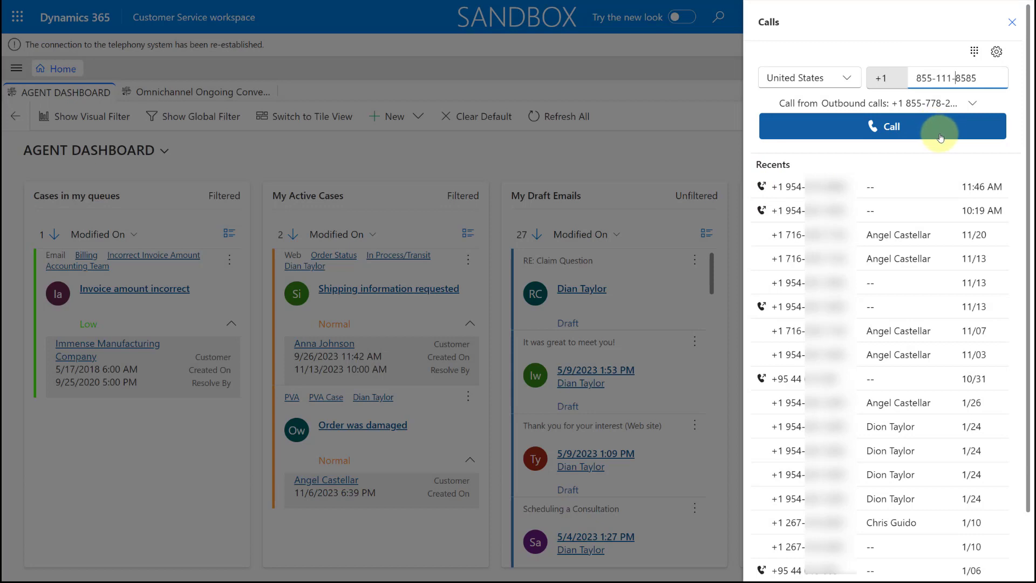
Examine the dialer's expandable number pad and the call options for entries in the Recents list.
left_click(974, 52)
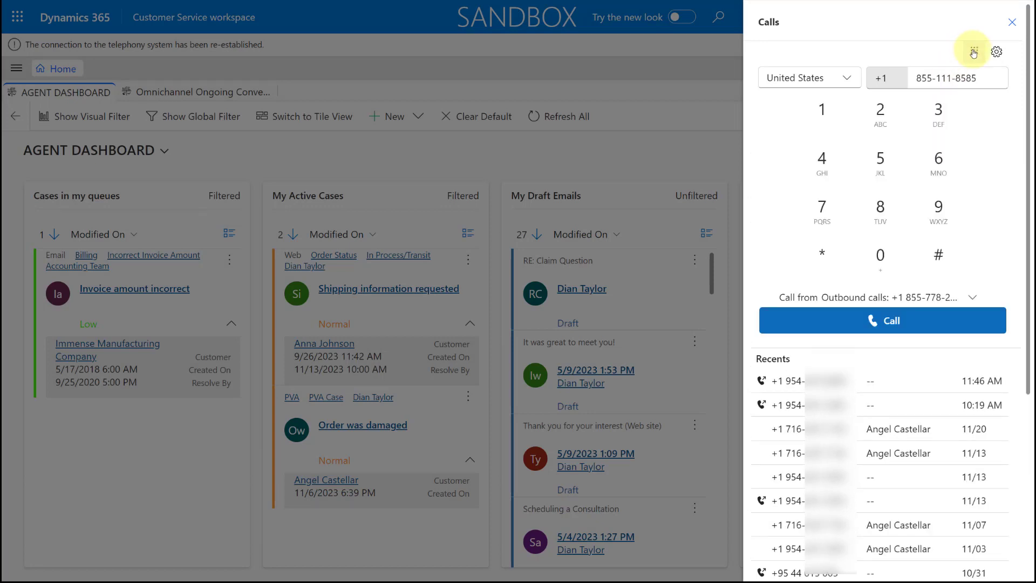
left_click(975, 52)
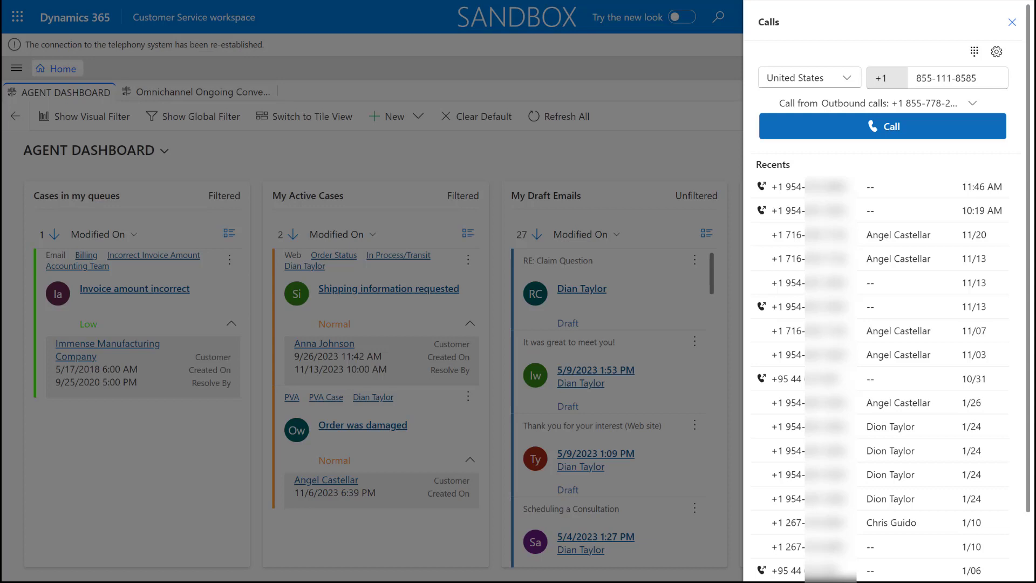
mouse_move(826, 305)
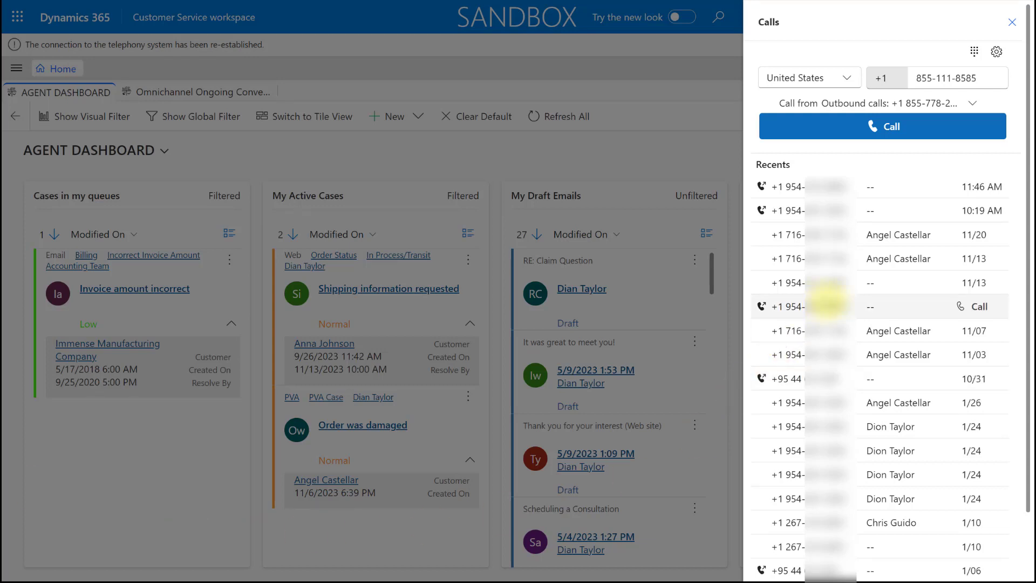
mouse_move(934, 211)
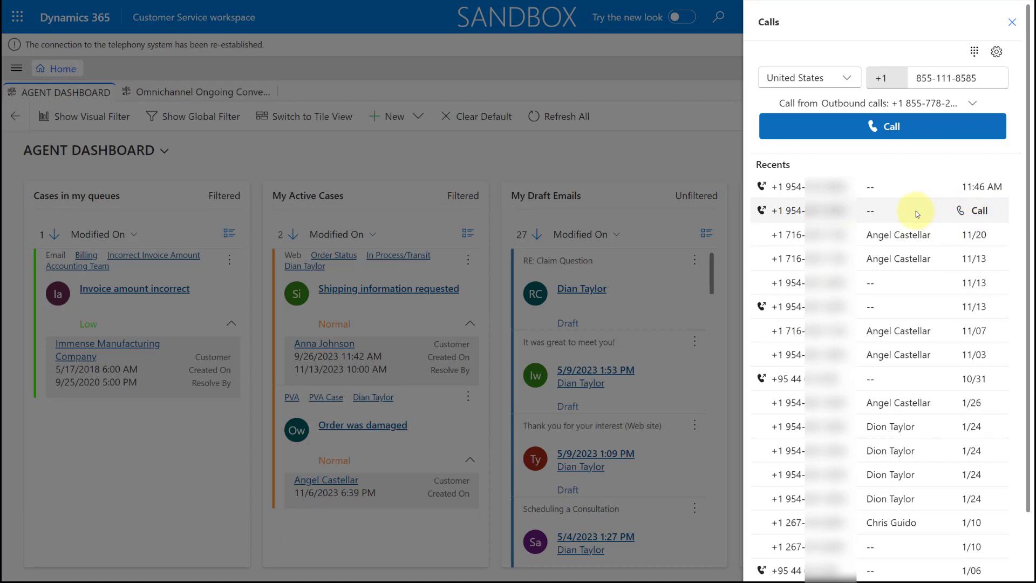
mouse_move(914, 241)
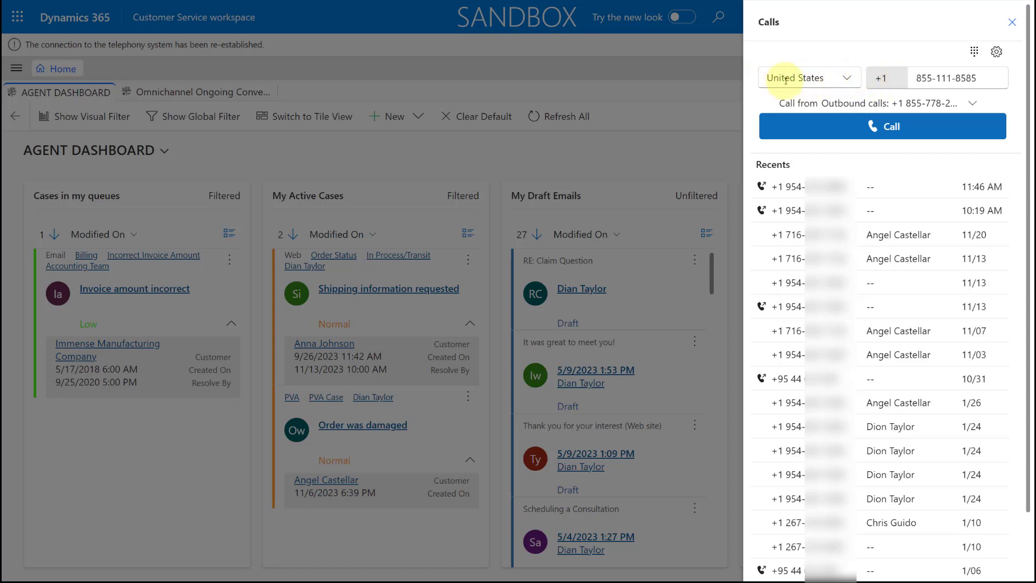
Review the allowed countries in the dialer and change the country code to +31 for the Netherlands.
left_click(846, 81)
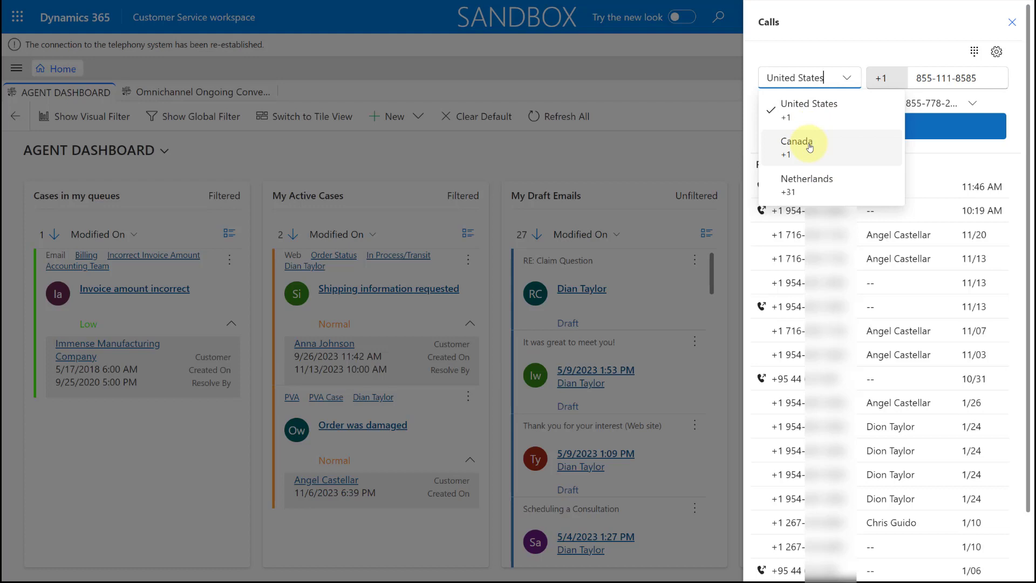
left_click(832, 76)
left_click(885, 81)
key("BackSpace")
type("3")
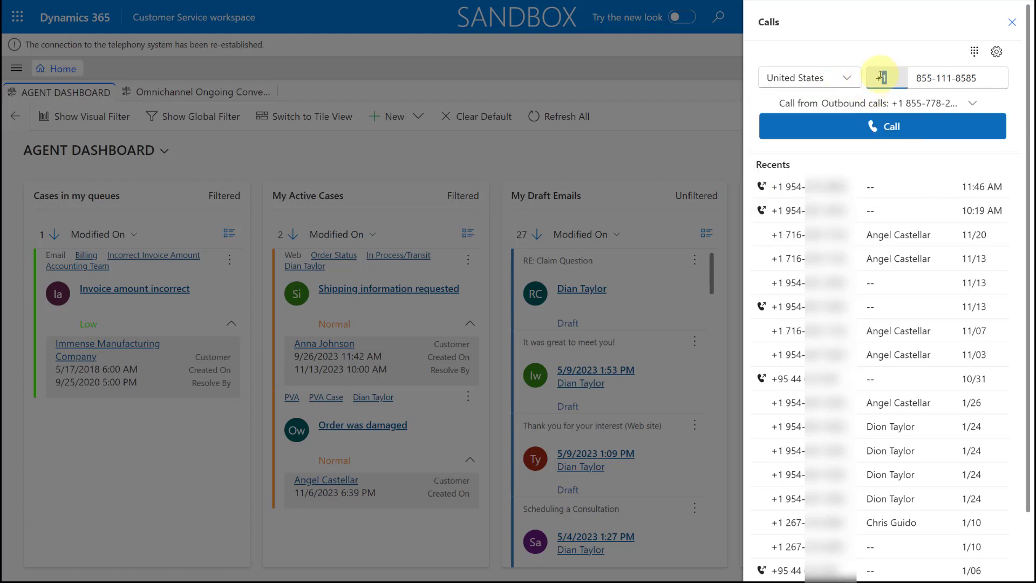
type("1")
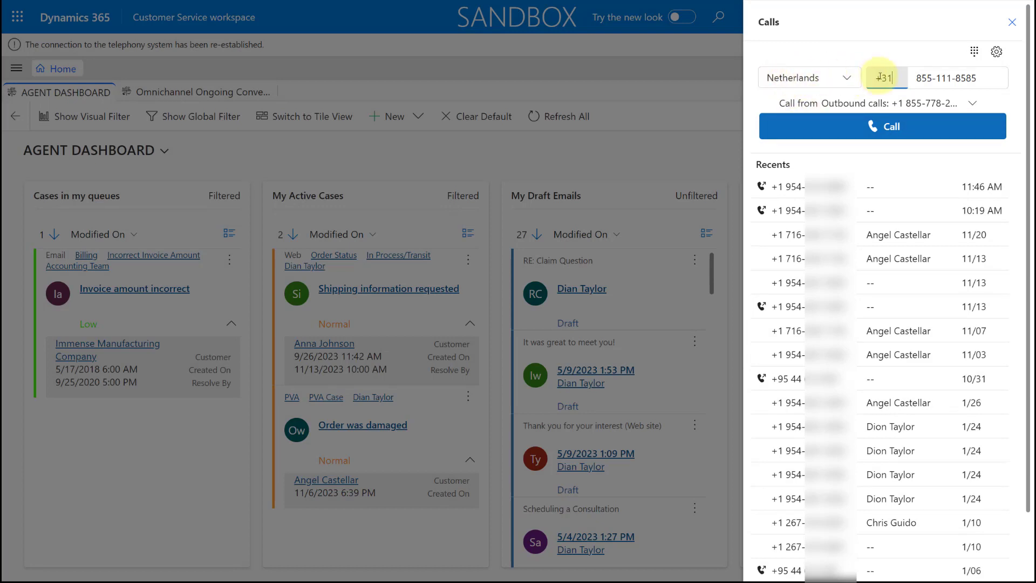
Try +63 as the dialer's country code and set it back to +1.
left_click_drag(897, 79, 886, 75)
type("63")
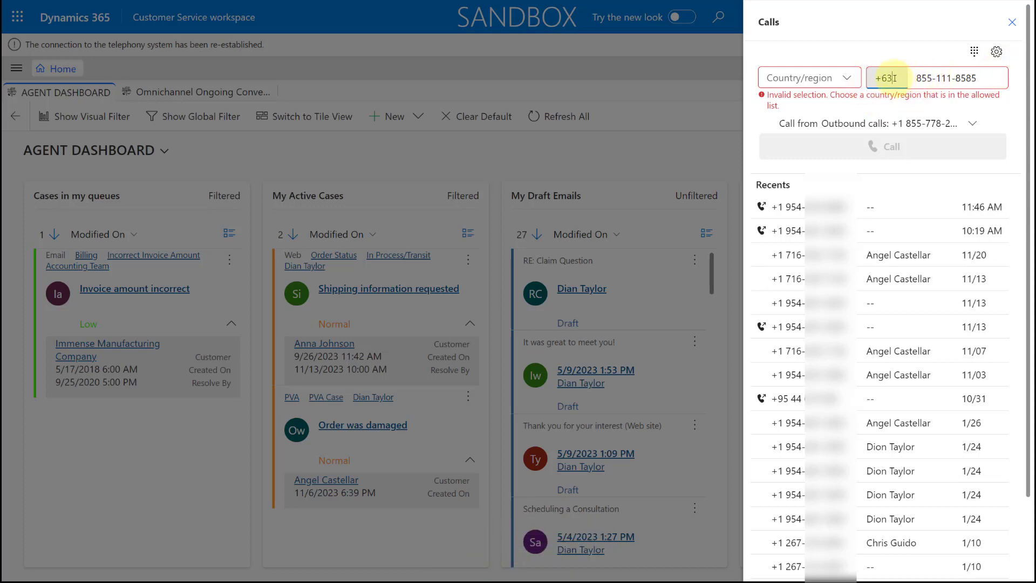
key("BackSpace")
key("BackSpace")
type("1")
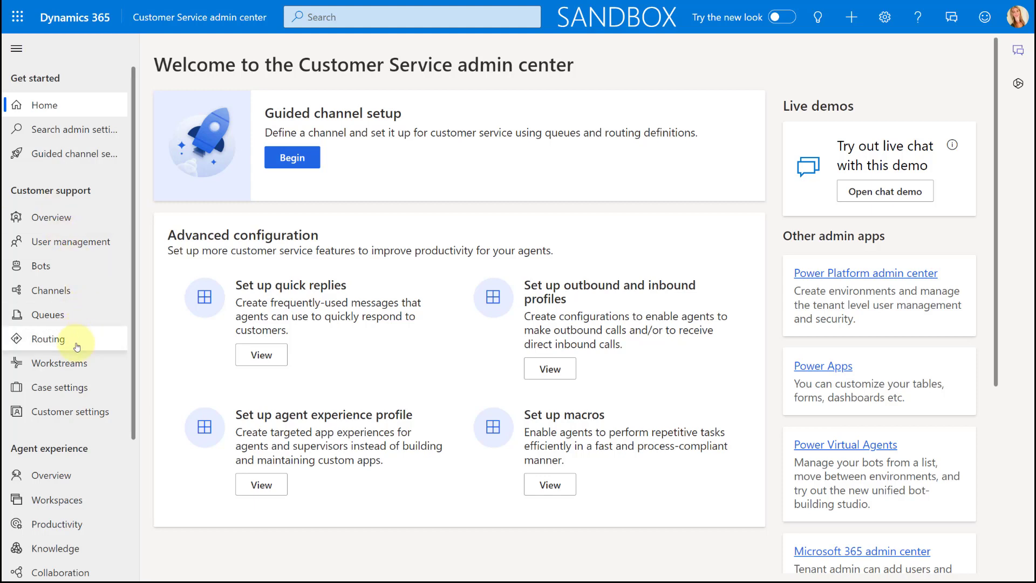
In the Customer Service admin center, search the admin settings for "outbou" and open Outbound and inbound profiles under Productivity.
left_click(64, 526)
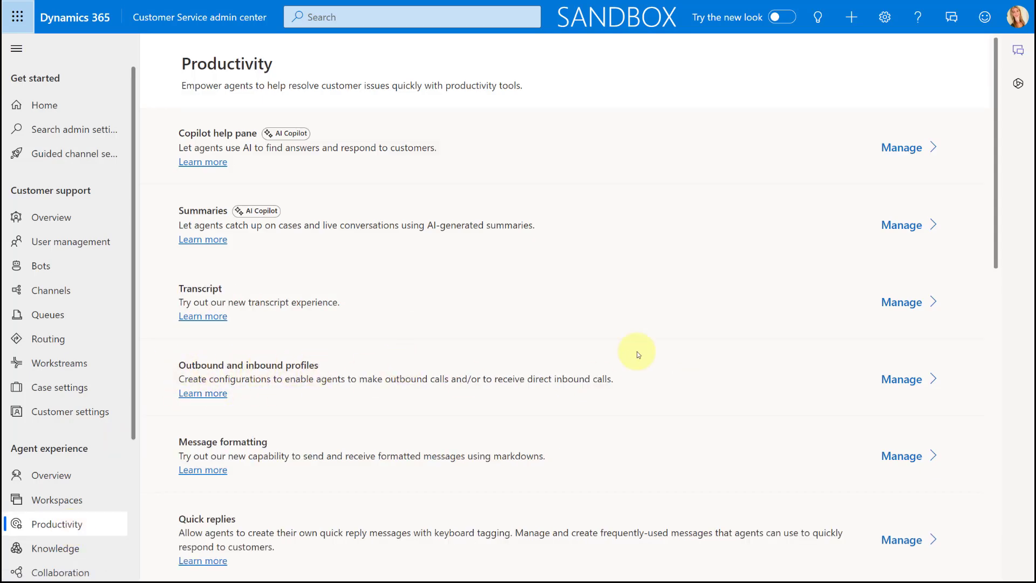
left_click(69, 130)
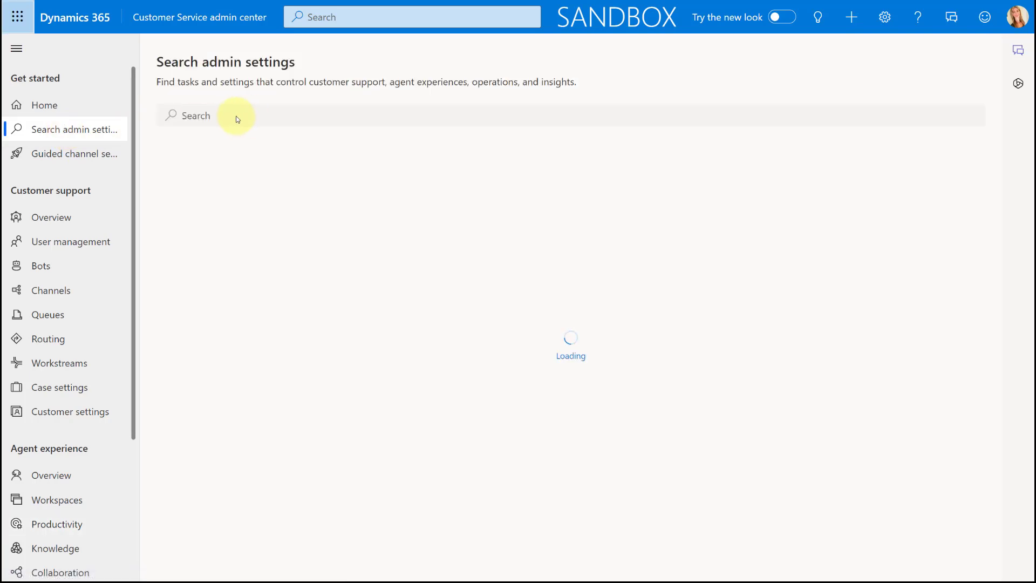
left_click(207, 115)
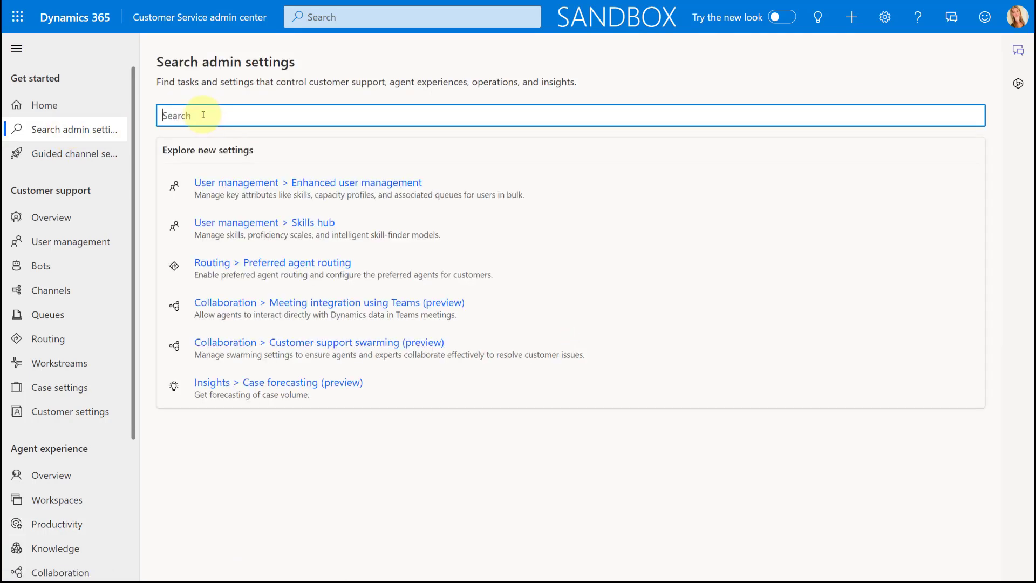
type("outbou")
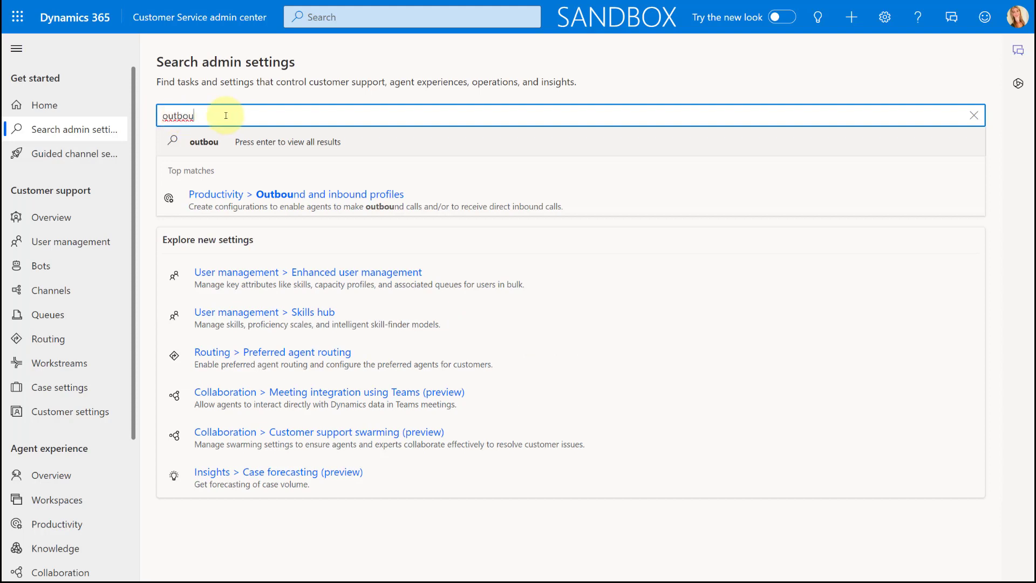
left_click(360, 195)
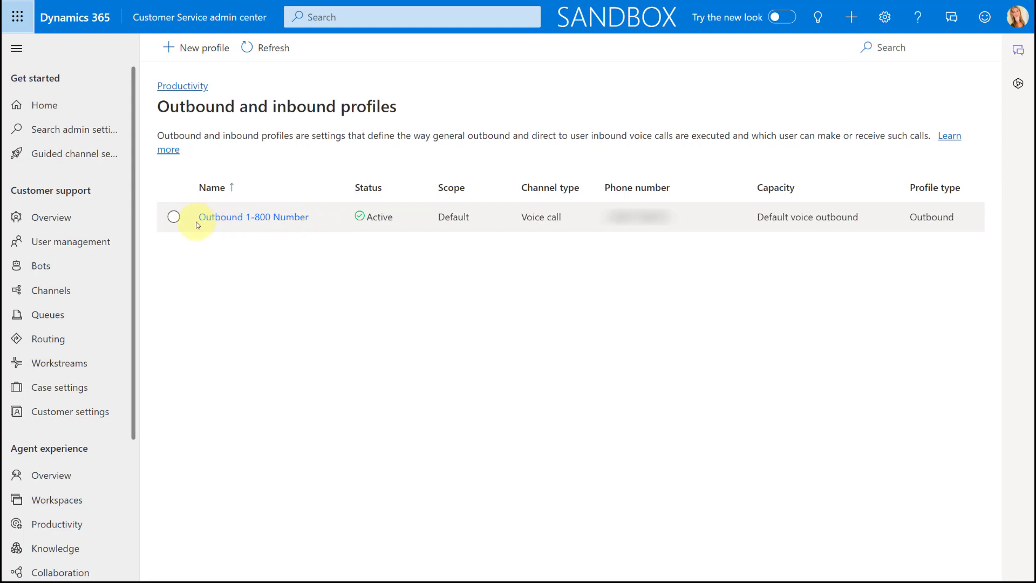
Open the Outbound 1-800 Number profile and examine its profile details, the Capacity explanation and the assigned phone number.
left_click(247, 218)
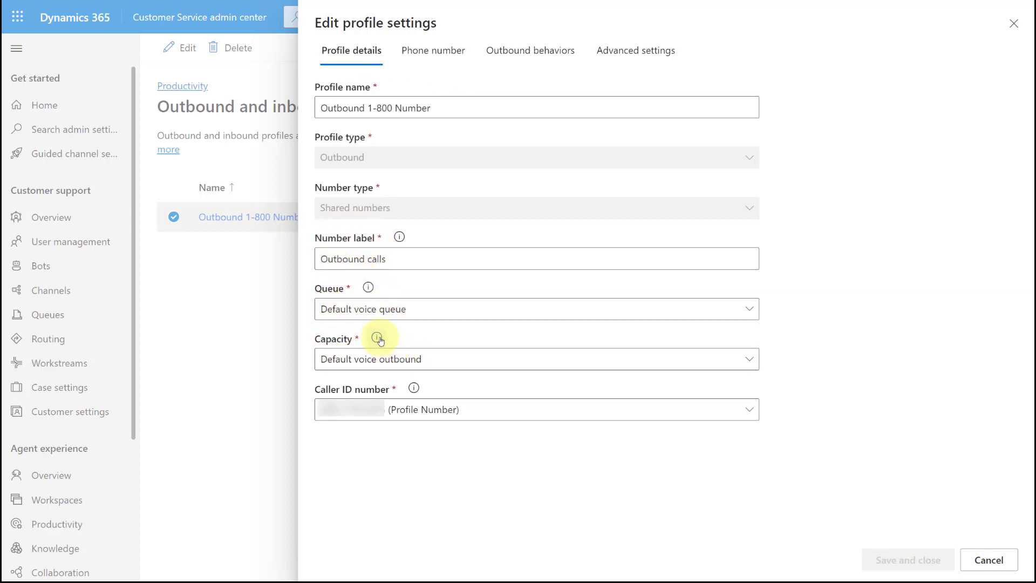
mouse_move(377, 338)
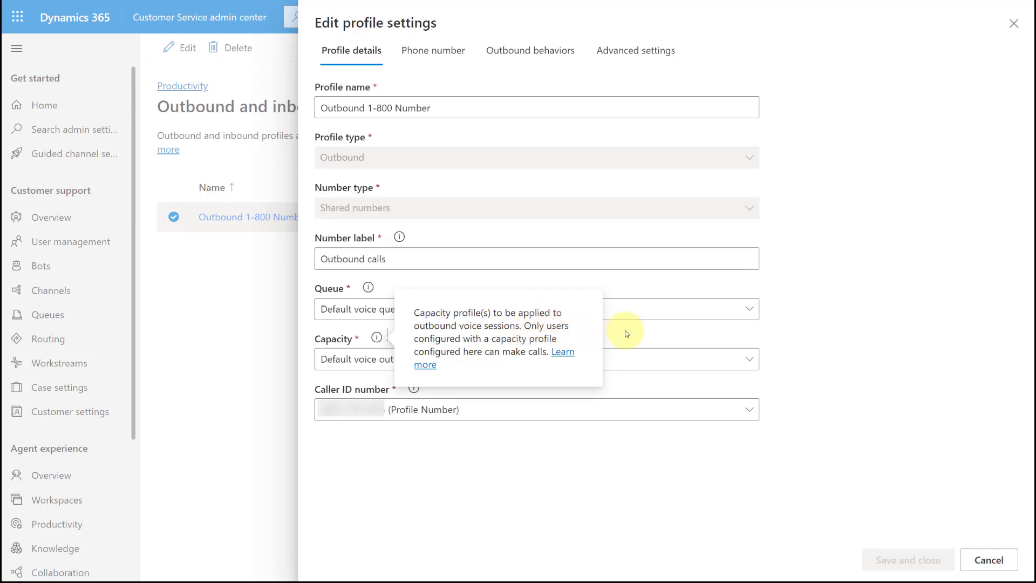
left_click(430, 55)
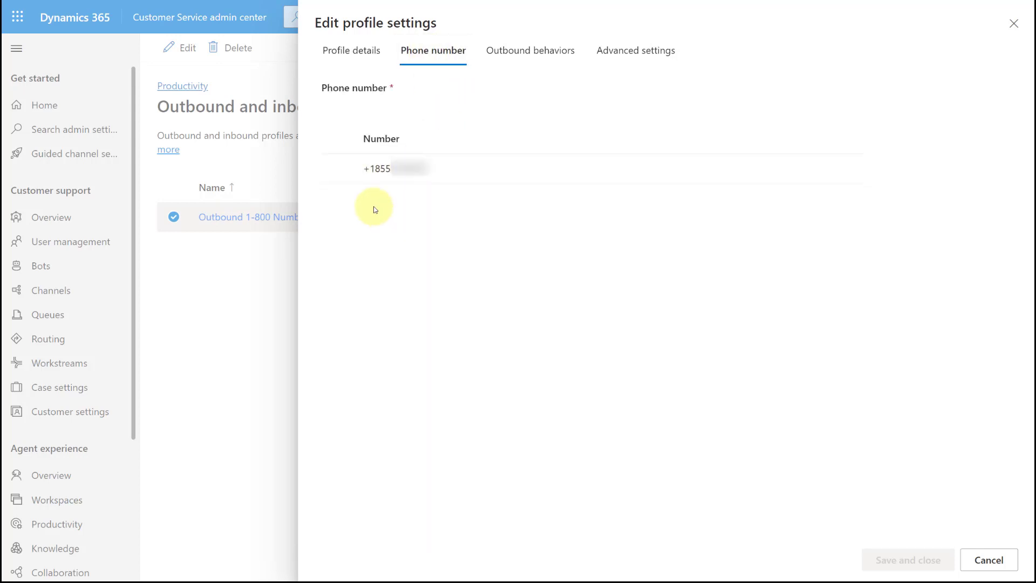
Review the profile's outbound behaviors and examine the selected countries, including Canada and Netherlands, in the allow list for countries/regions.
left_click(529, 55)
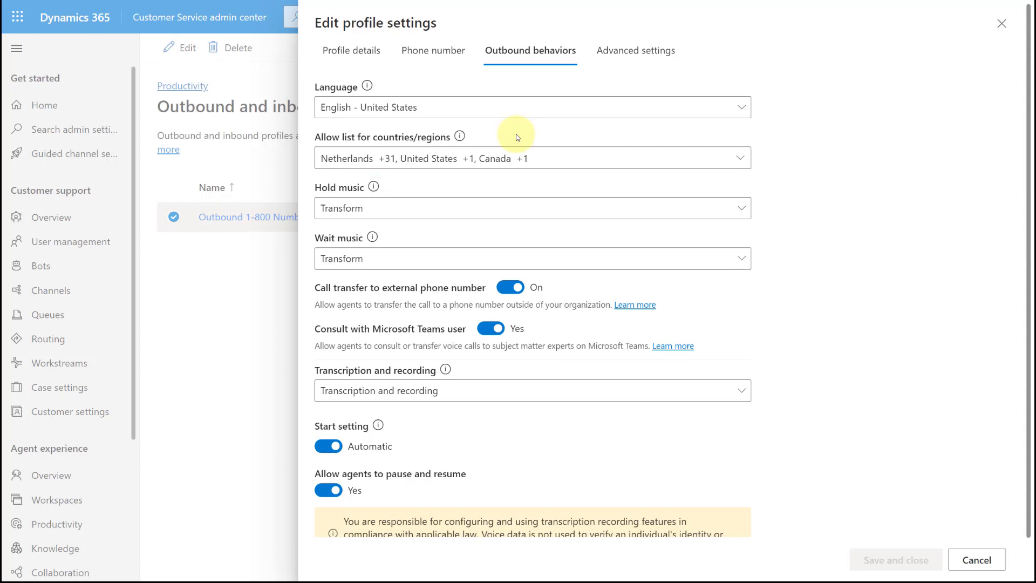
left_click(740, 159)
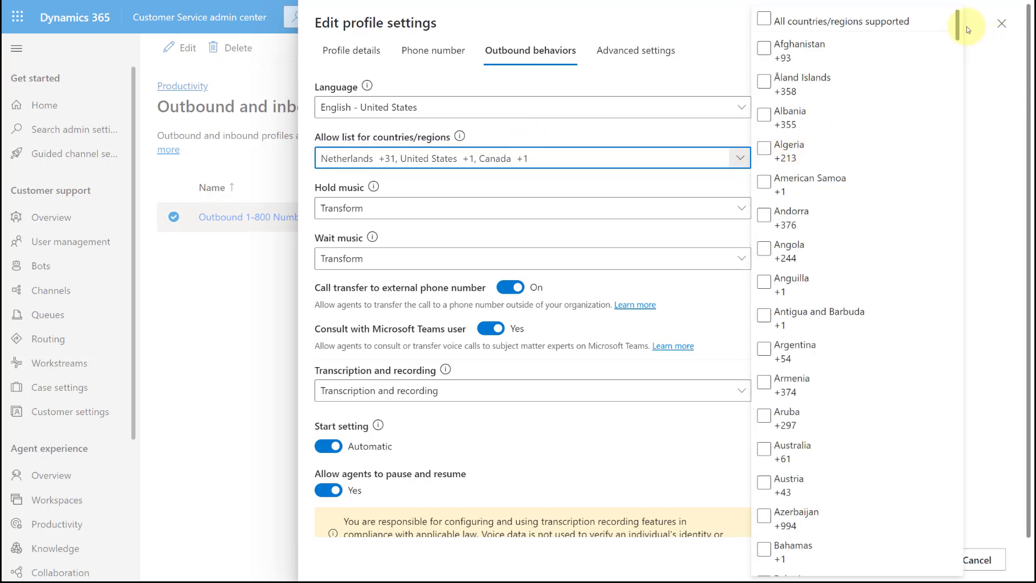
left_click_drag(957, 22, 979, 112)
scroll(885, 213, "up", 3)
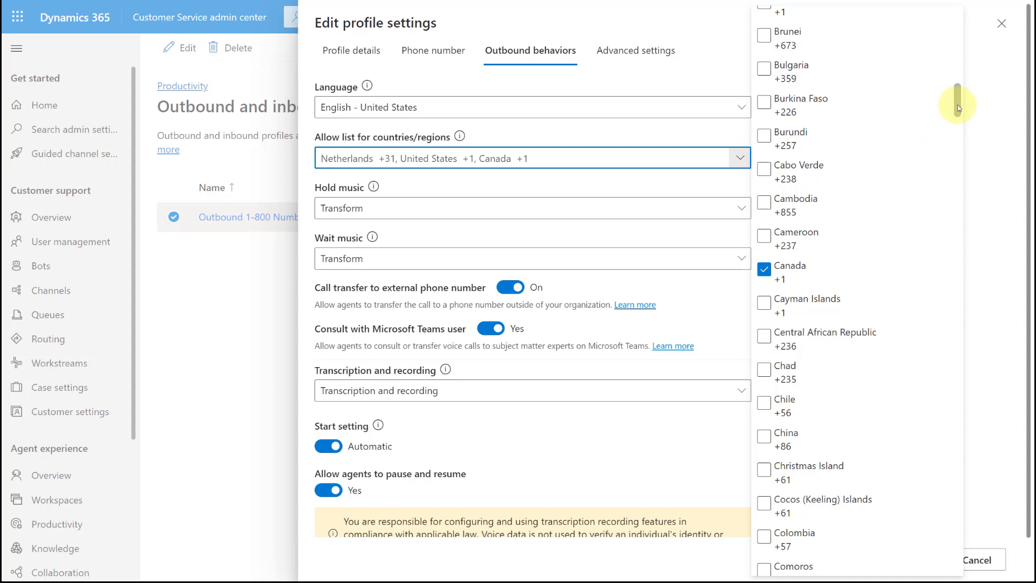
left_click_drag(958, 104, 934, 33)
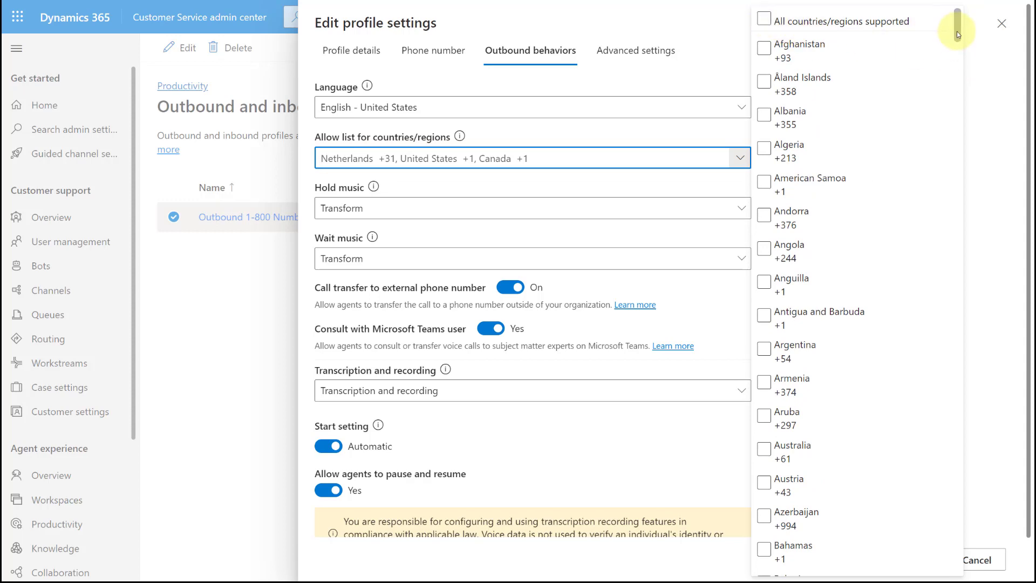
left_click_drag(957, 32, 953, 365)
right_click(970, 302)
left_click(960, 292)
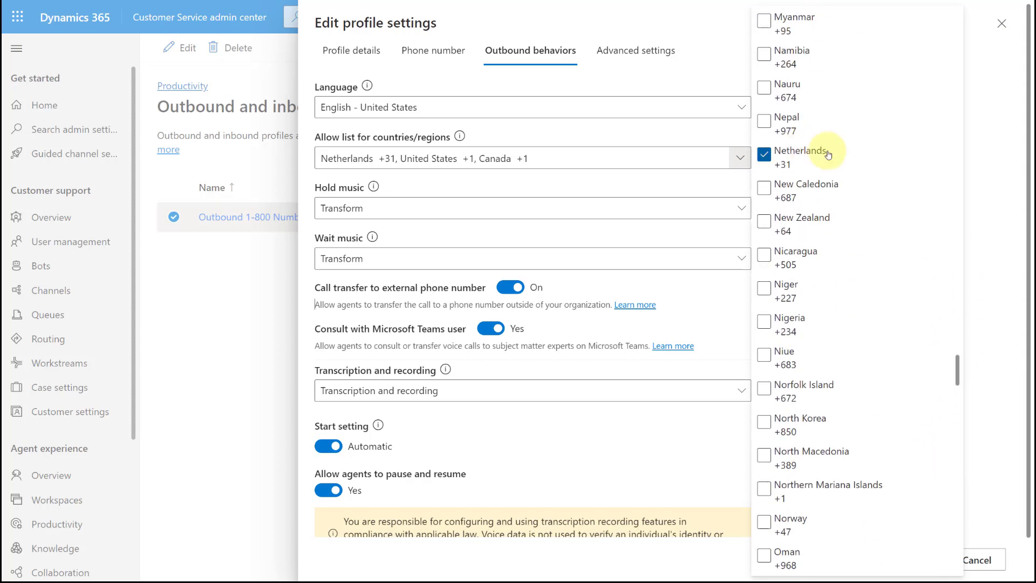
left_click(536, 129)
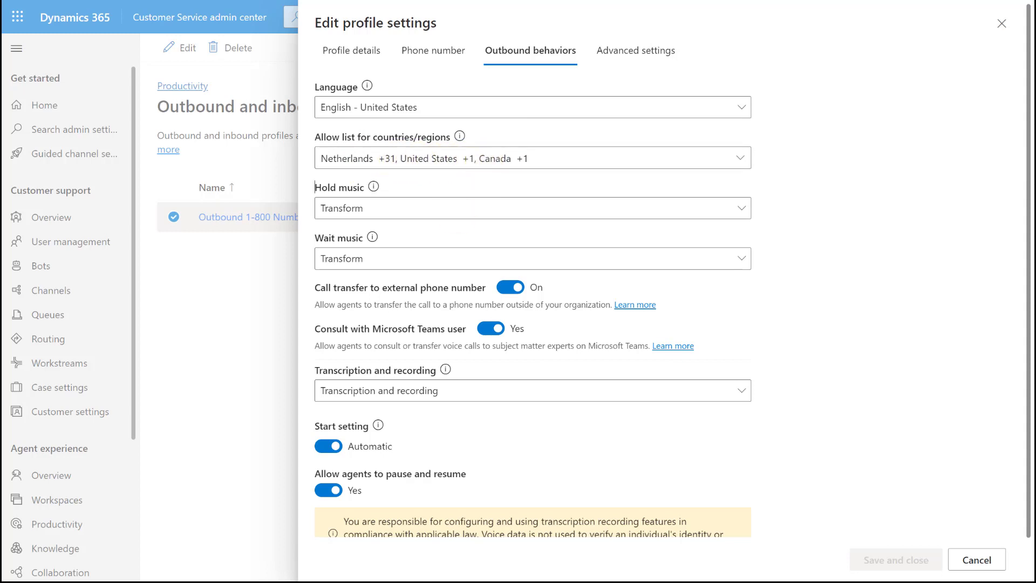
Revisit the outbound profile's details and outbound behaviors, and close the profile settings without changes.
left_click(348, 49)
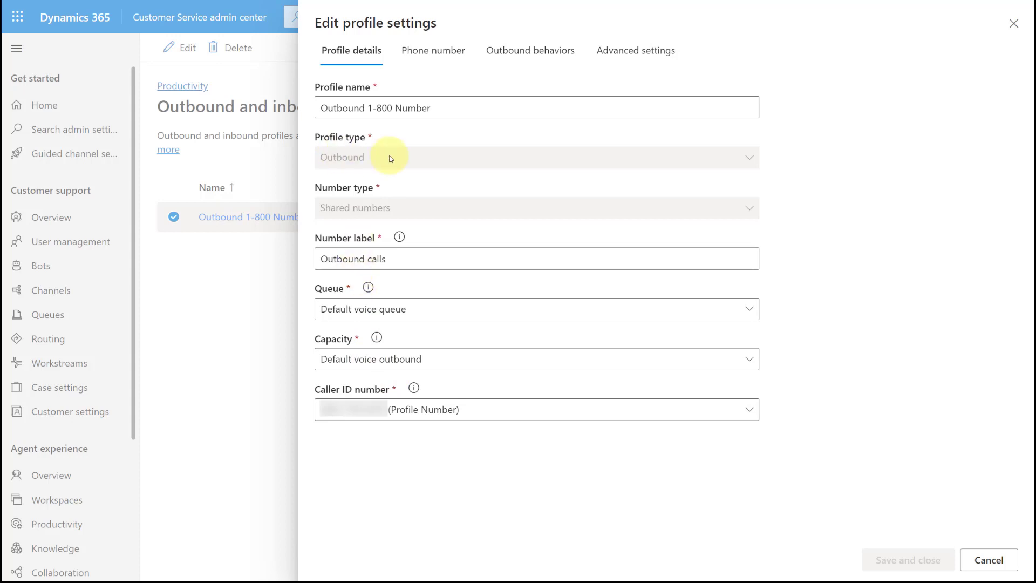
left_click(520, 49)
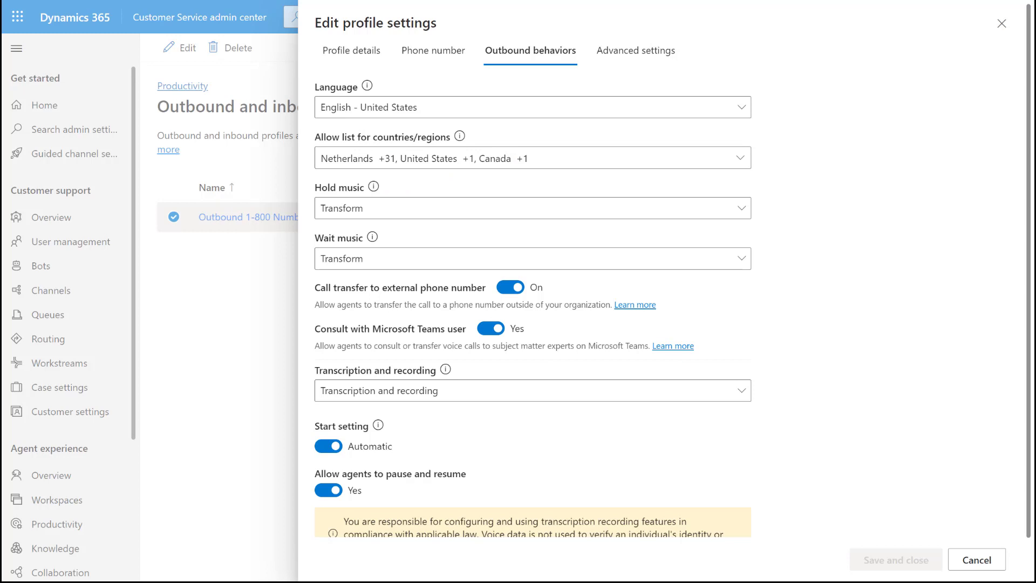
left_click(1004, 25)
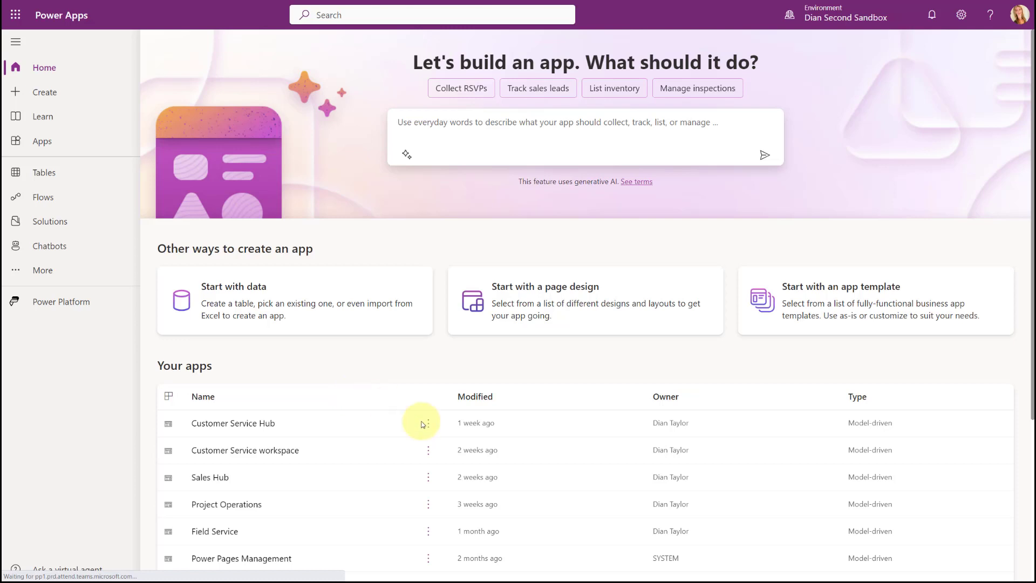
In Power Apps, search the solutions for "default" and open the Default Solution.
left_click(48, 223)
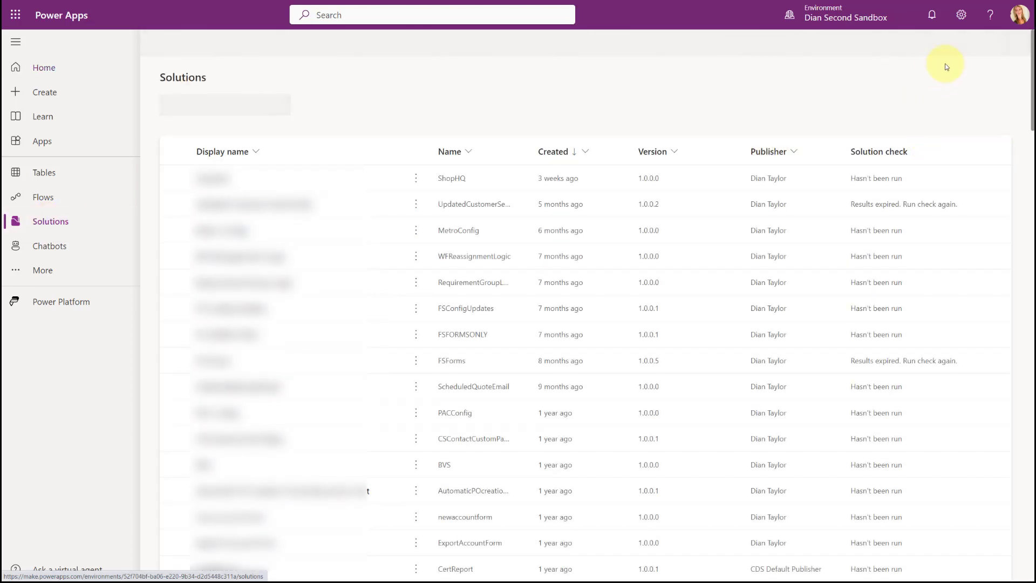
left_click(951, 42)
type("default")
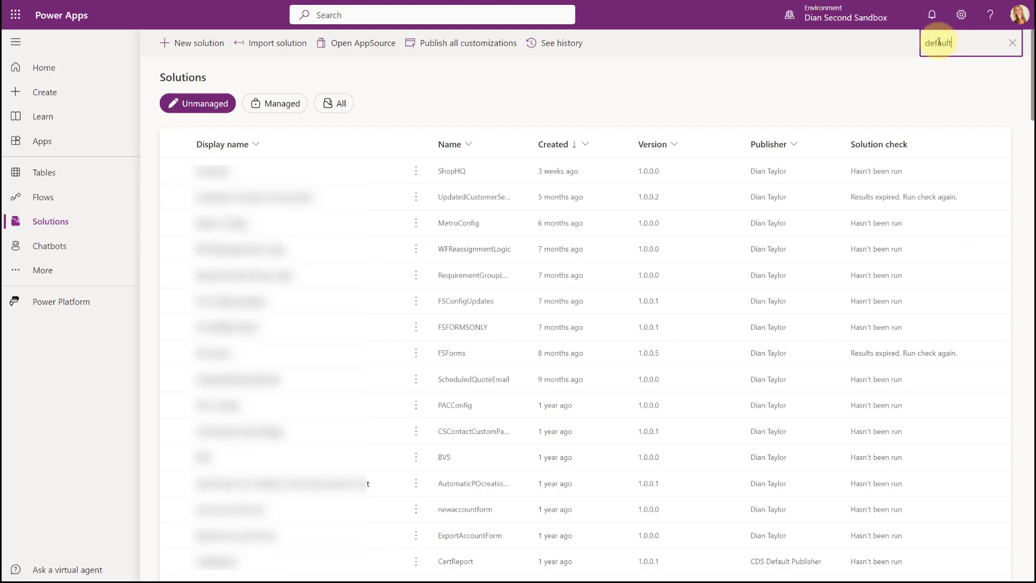
key("Return")
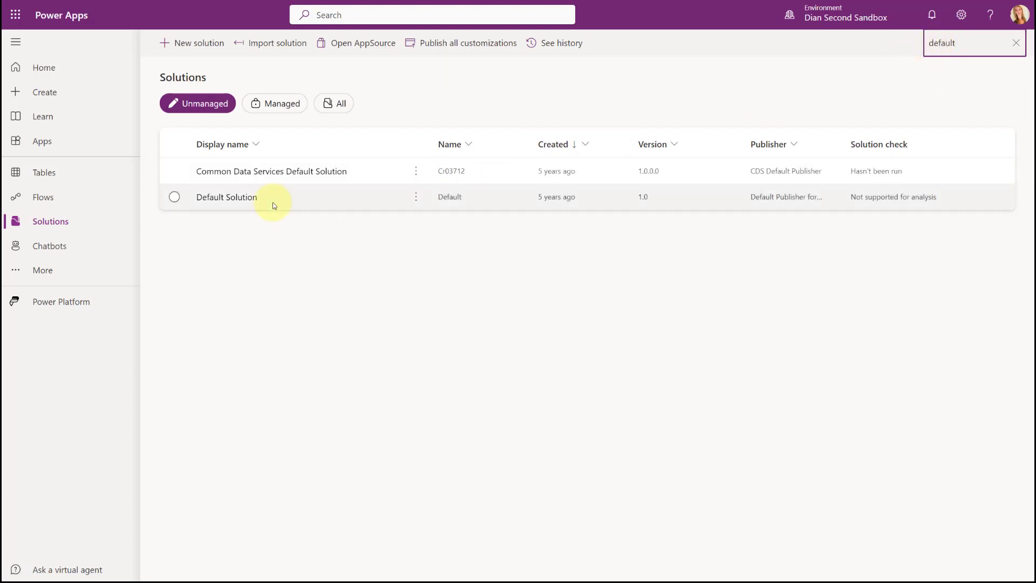
left_click(229, 200)
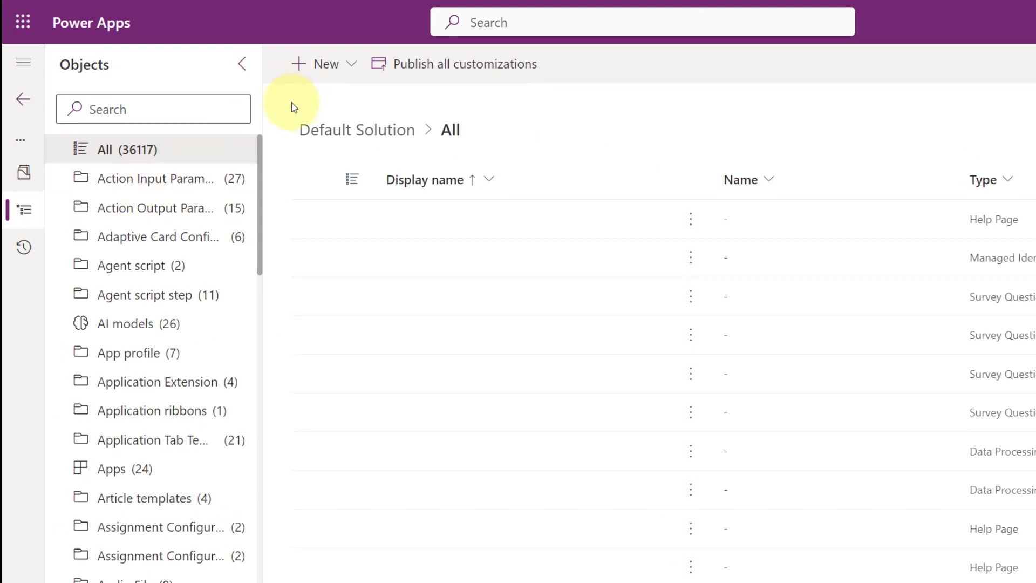
Filter the Default Solution's objects by "setting environment" and open the Setting environment values list.
left_click(217, 100)
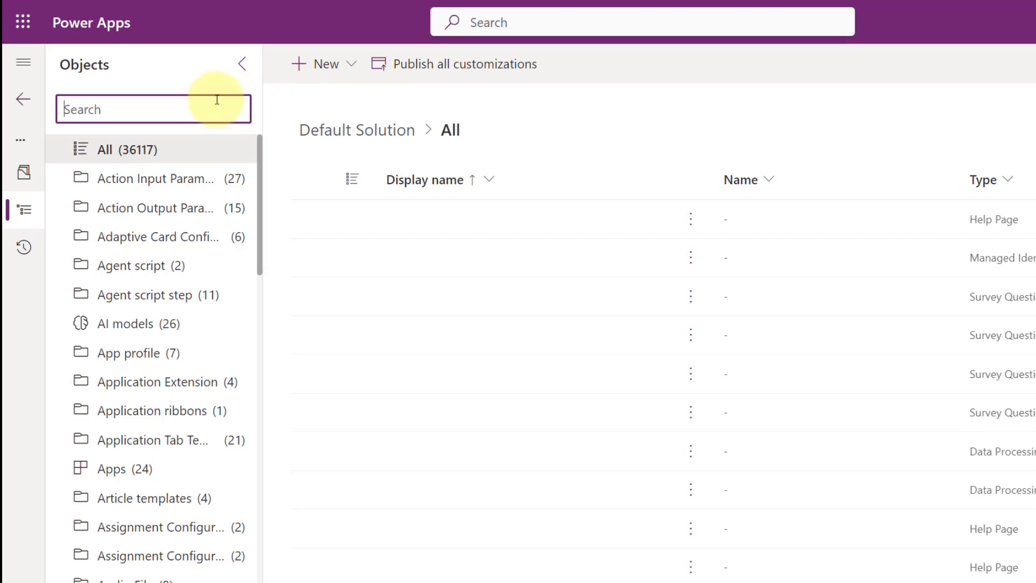
type("setting enviro")
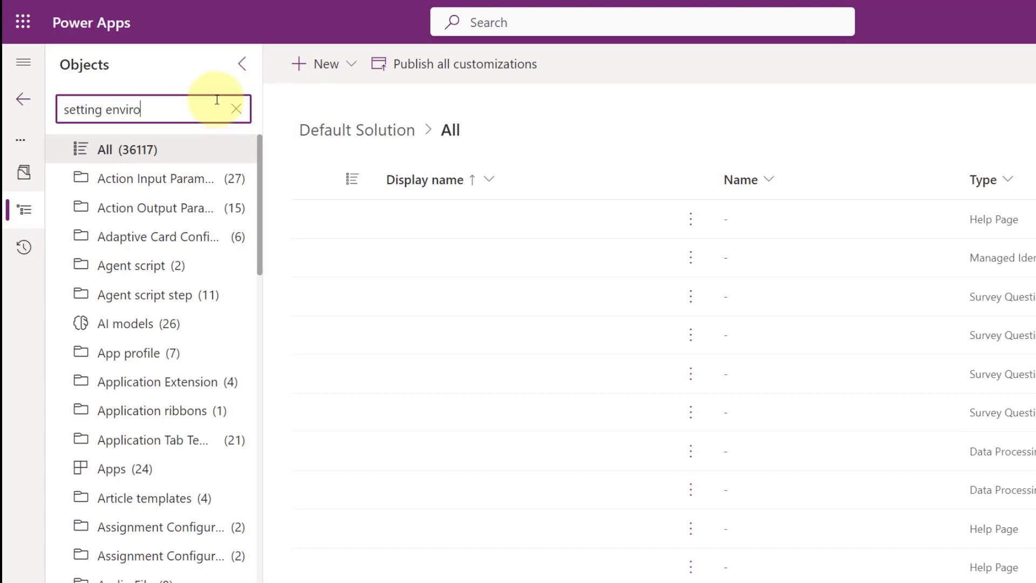
type("nment")
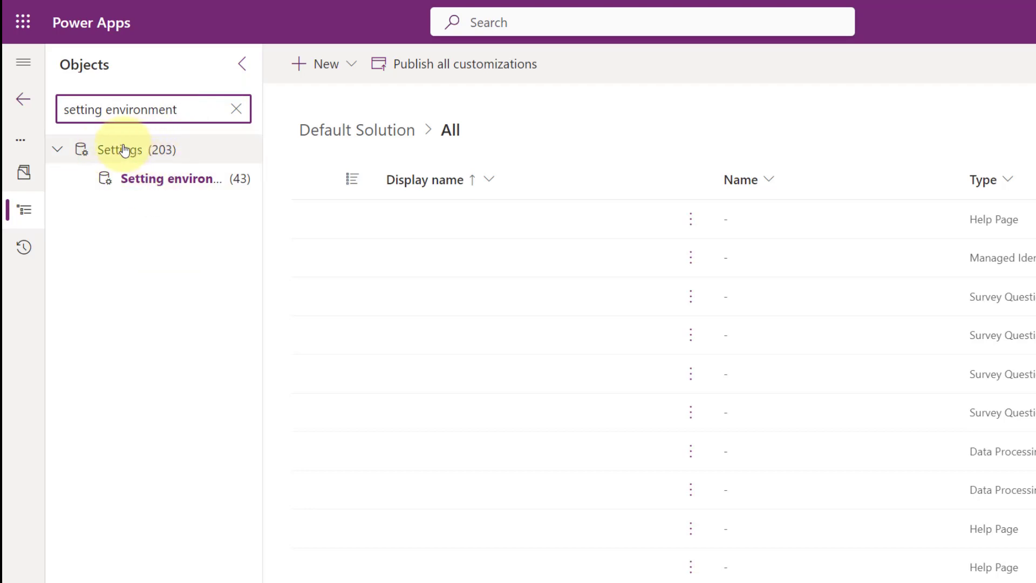
left_click(133, 179)
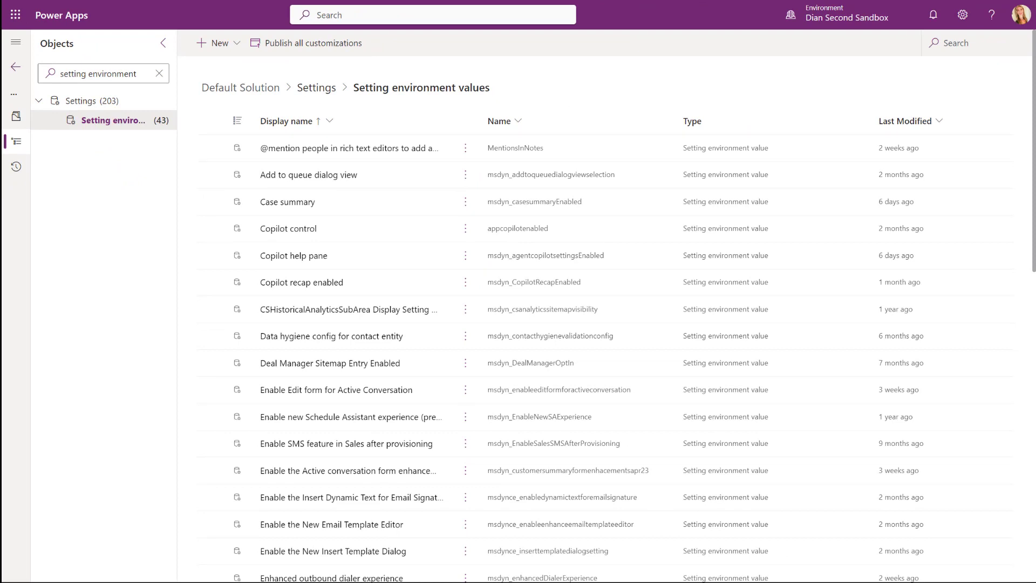
Search the setting environment values for "Enhanced outbound dialer experience" and open that setting for editing.
left_click(948, 42)
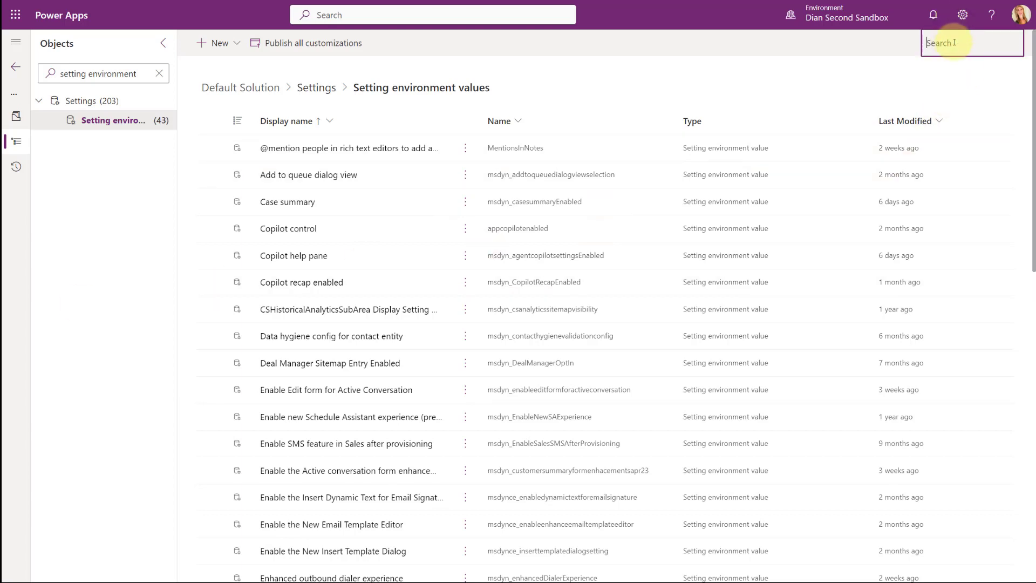
type("Enhanced outbound dialer experience")
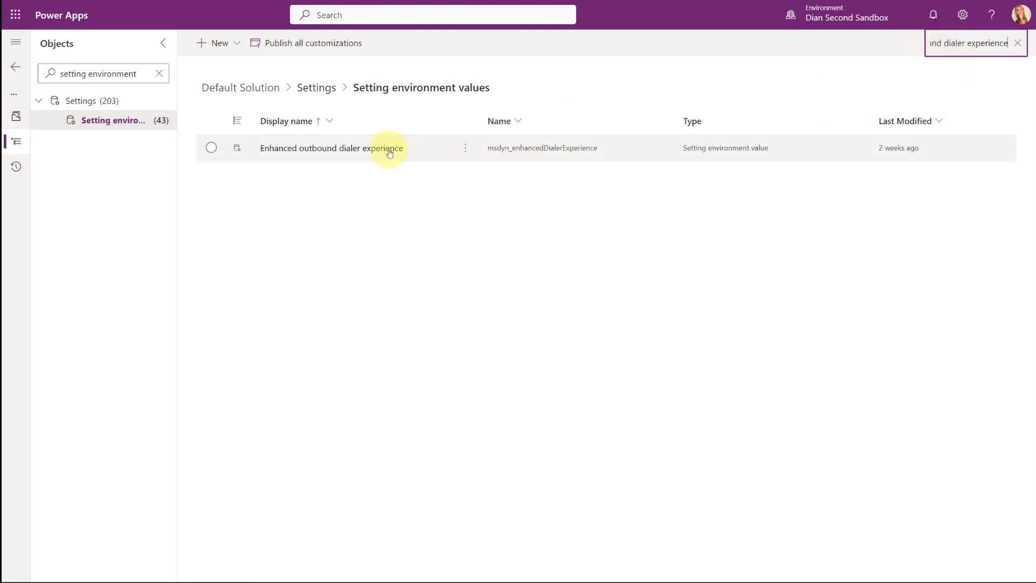
left_click(313, 151)
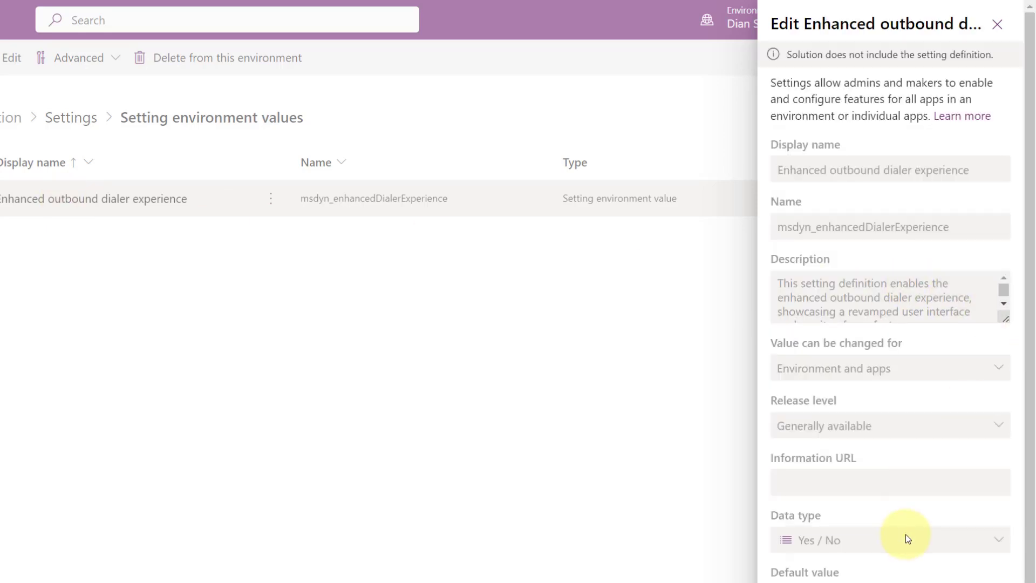
Add the existing environment value to the Enhanced outbound dialer experience setting, check the Yes and No options, and keep Yes.
scroll(905, 534, "down", 4)
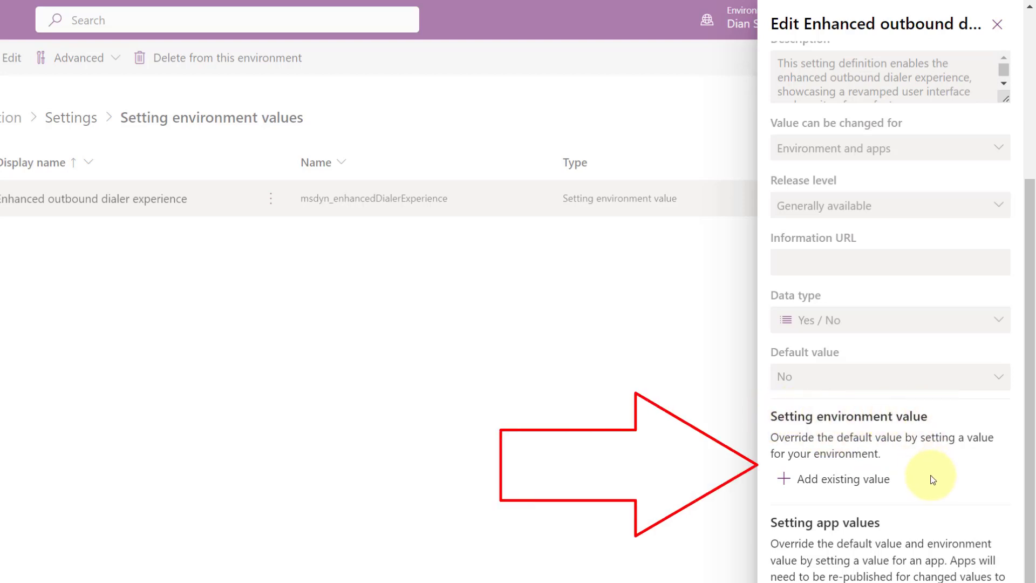
left_click(813, 485)
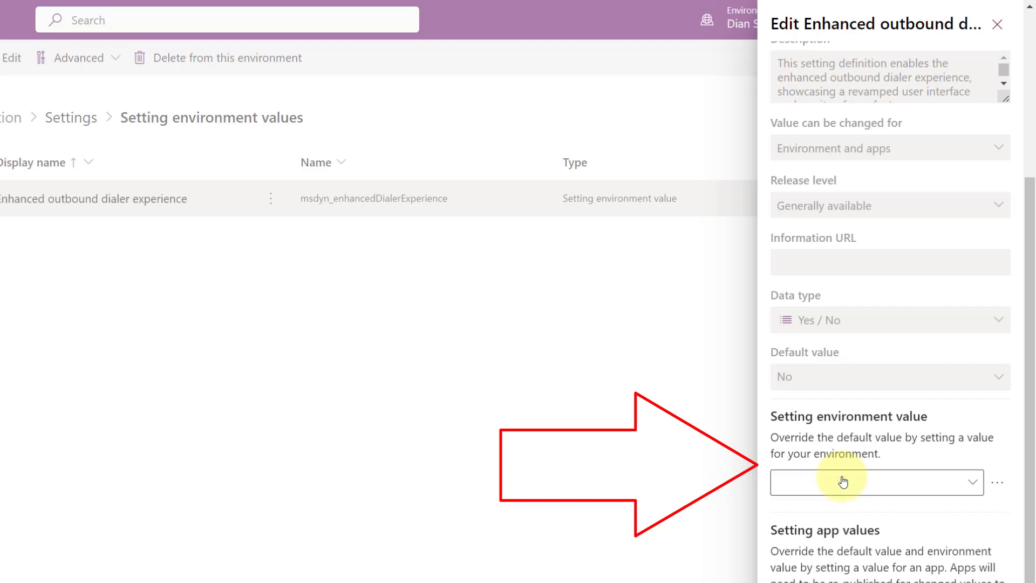
left_click(807, 486)
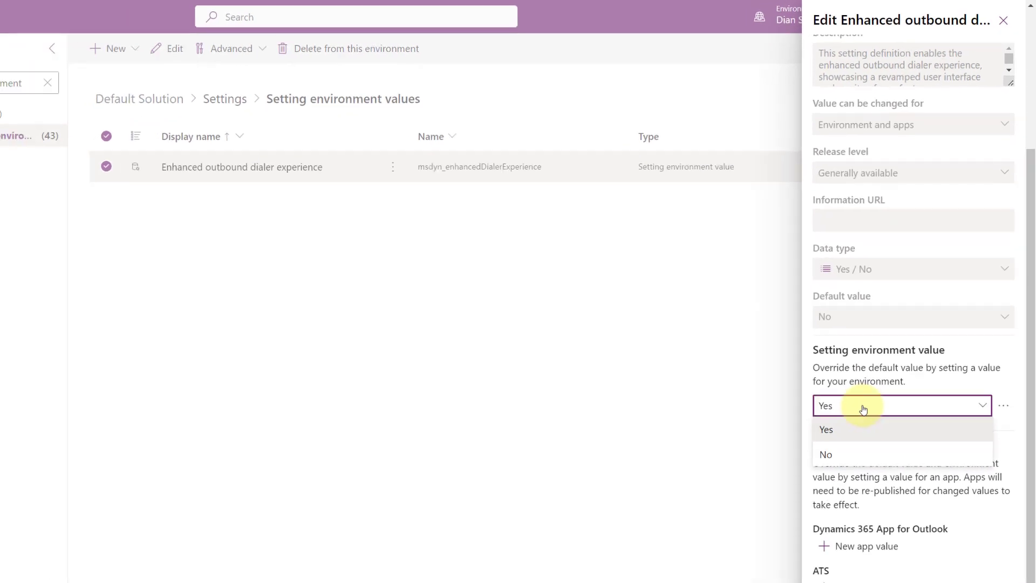
left_click(854, 430)
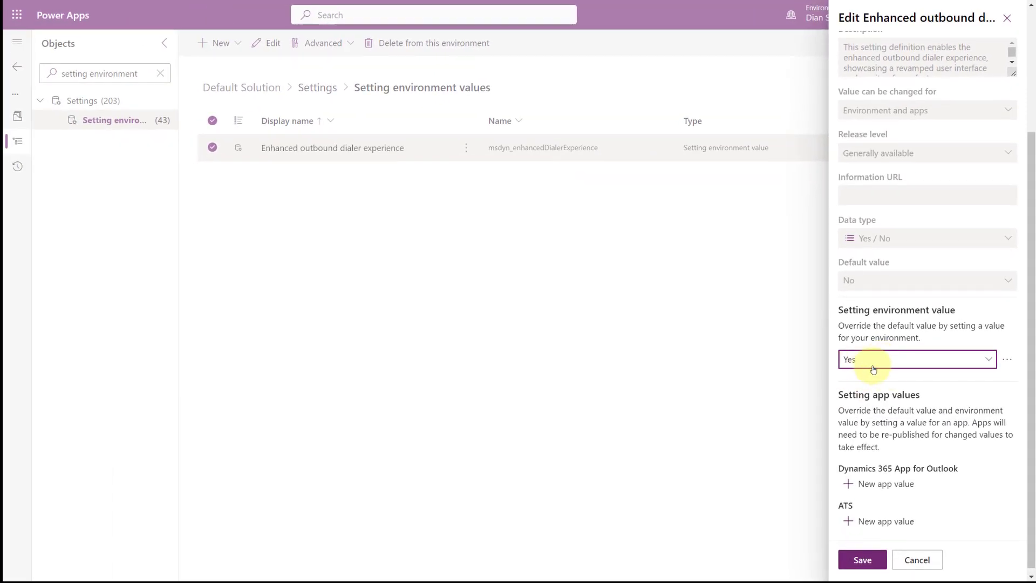